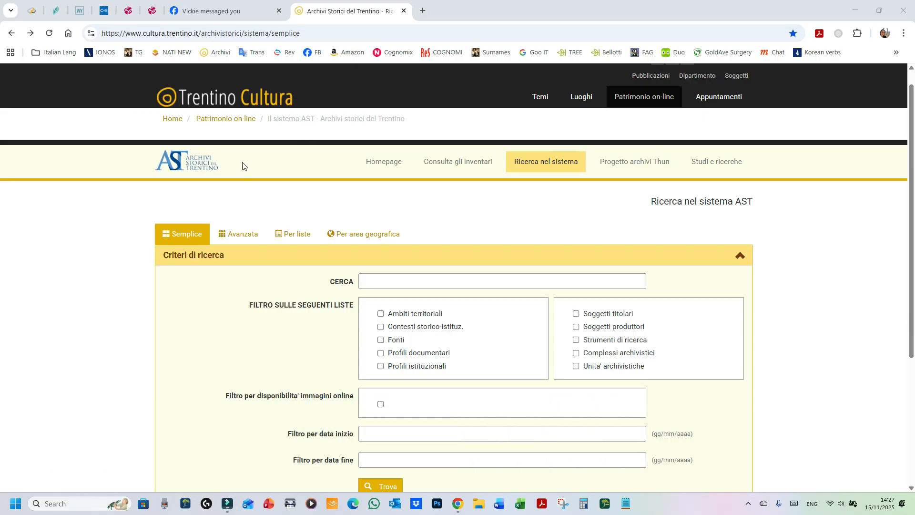
Close the Facebook messages tab, keeping the Archivi Storici del Trentino search page open.
left_click(279, 10)
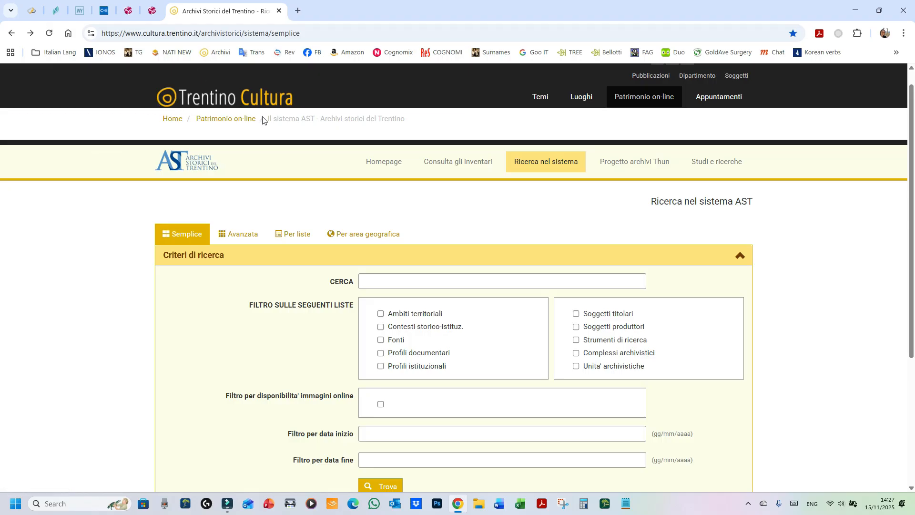
left_click(191, 104)
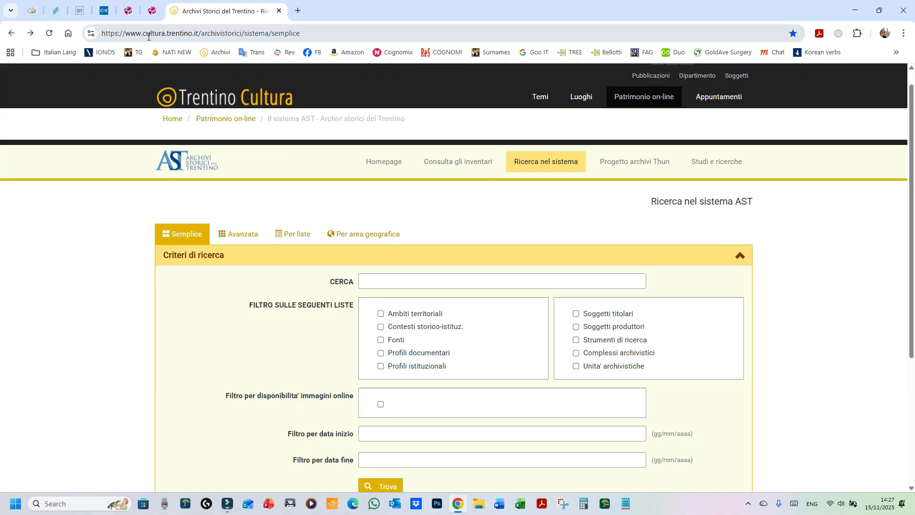
left_click(194, 35)
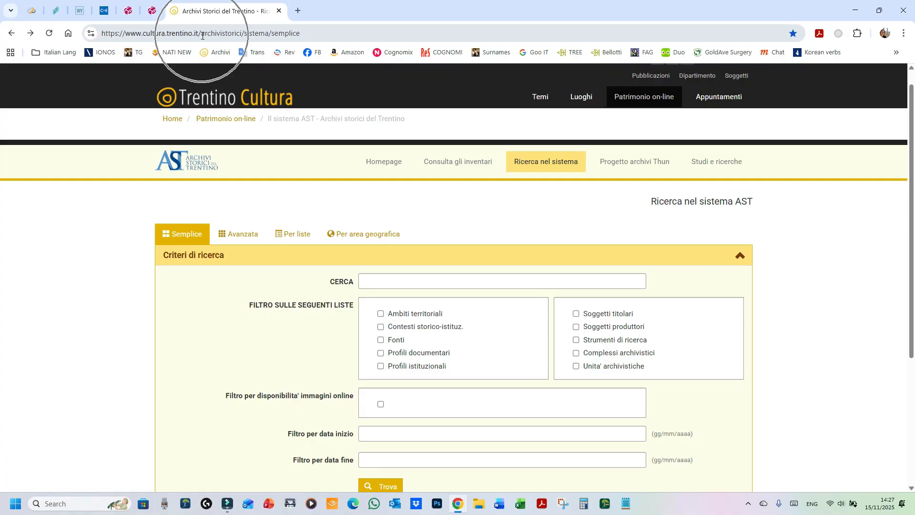
left_click(234, 32)
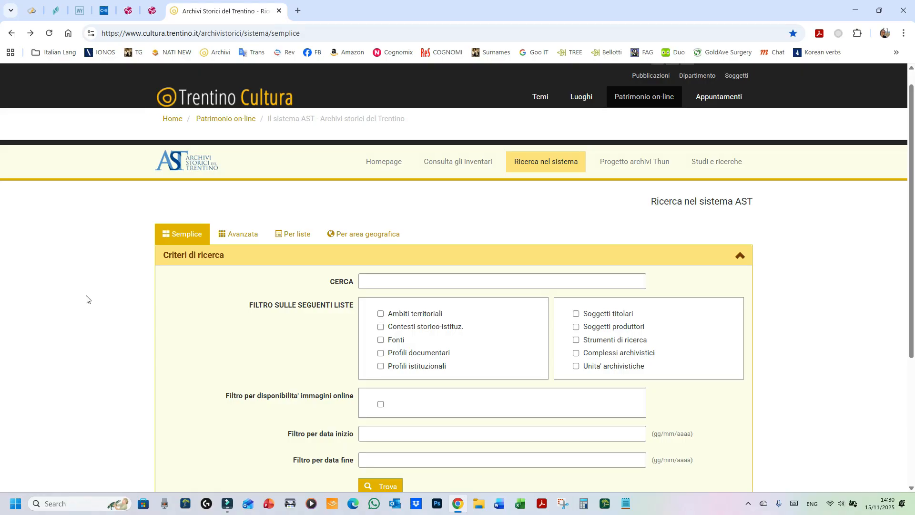
Restrict the simple search to archival units by enabling the Unita' archivistiche list filter.
scroll(86, 298, "down", 1)
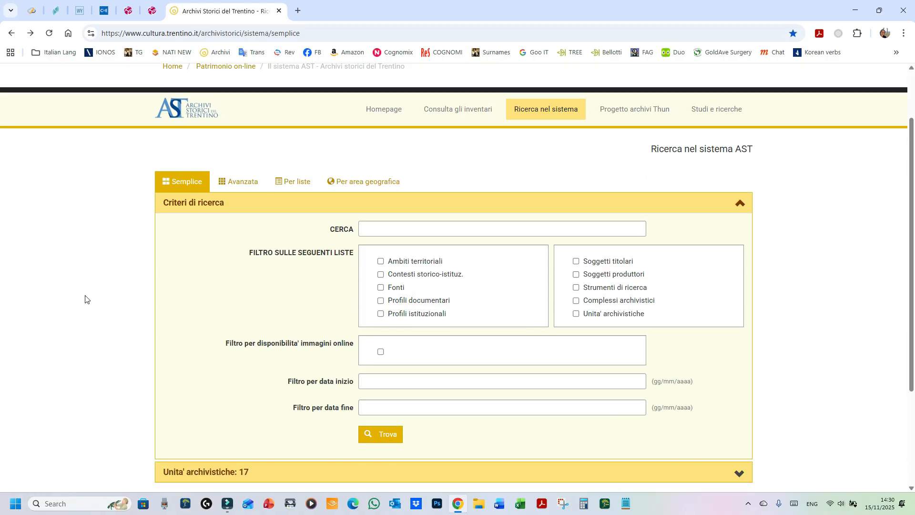
left_click(577, 315)
left_click(575, 314)
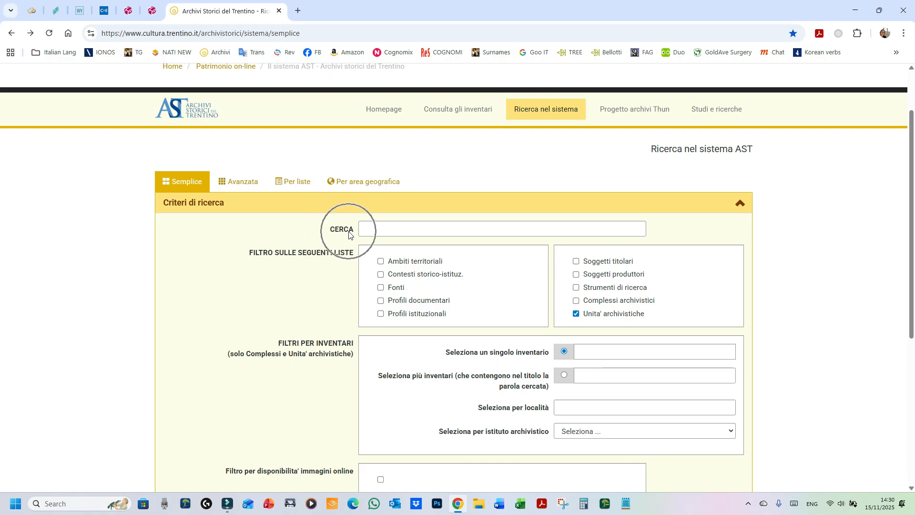
Enter the family surname as the CERCA search term.
left_click(381, 232)
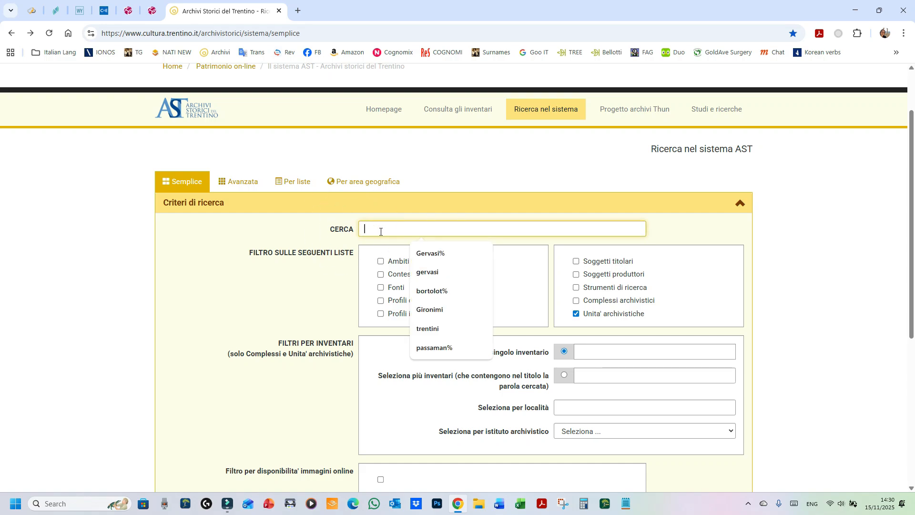
key("Escape")
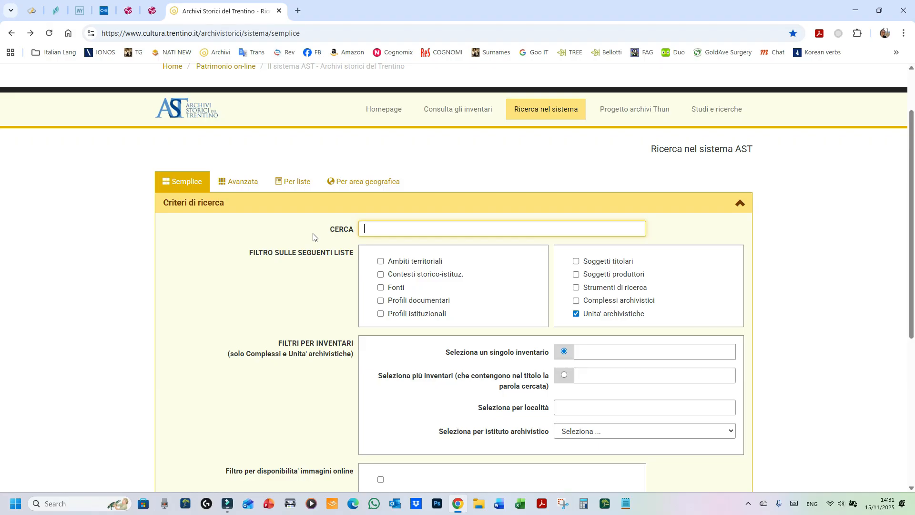
type("Onorati")
left_click(373, 236)
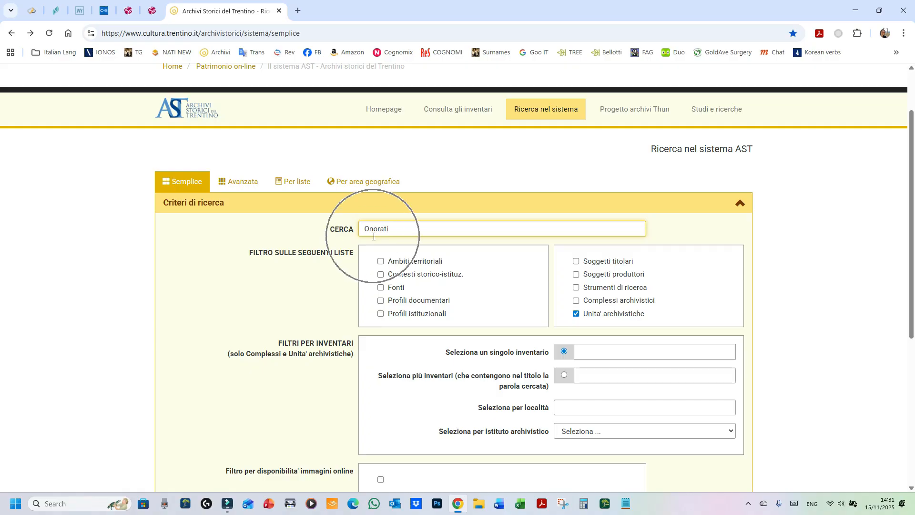
left_click(374, 236)
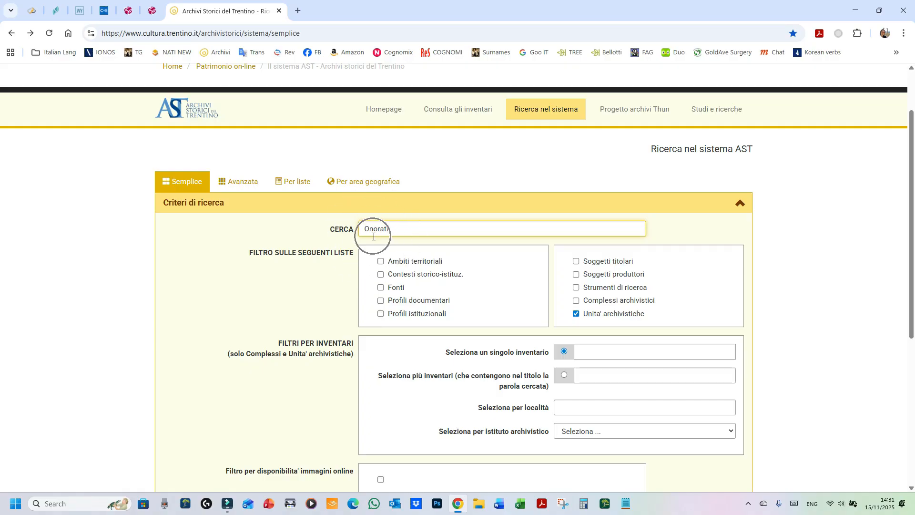
Turn the surname into a wildcard pattern by adding % in front and replacing its final letter with %.
left_click(363, 229)
type("%")
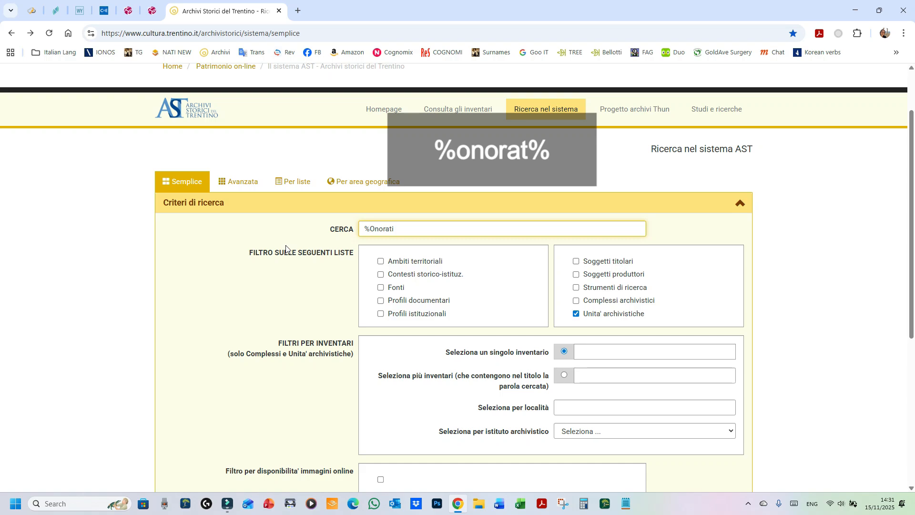
left_click(405, 231)
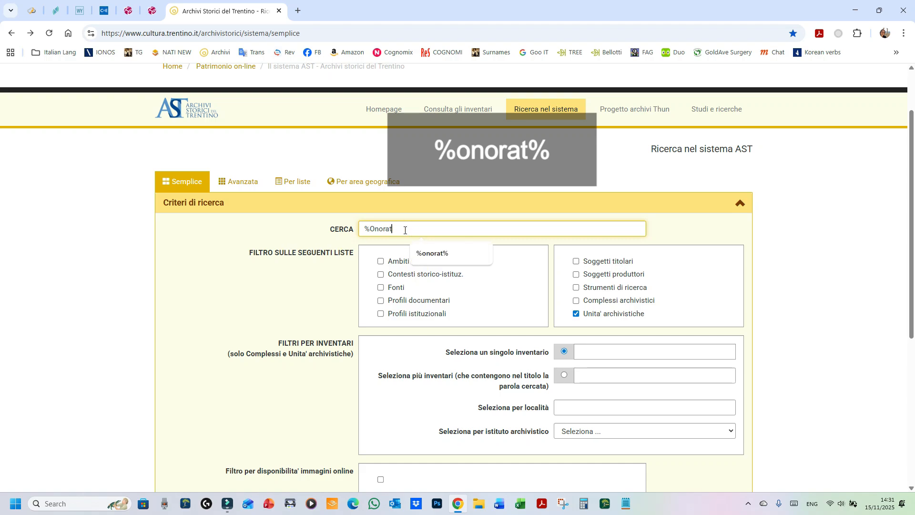
type("%")
left_click(445, 259)
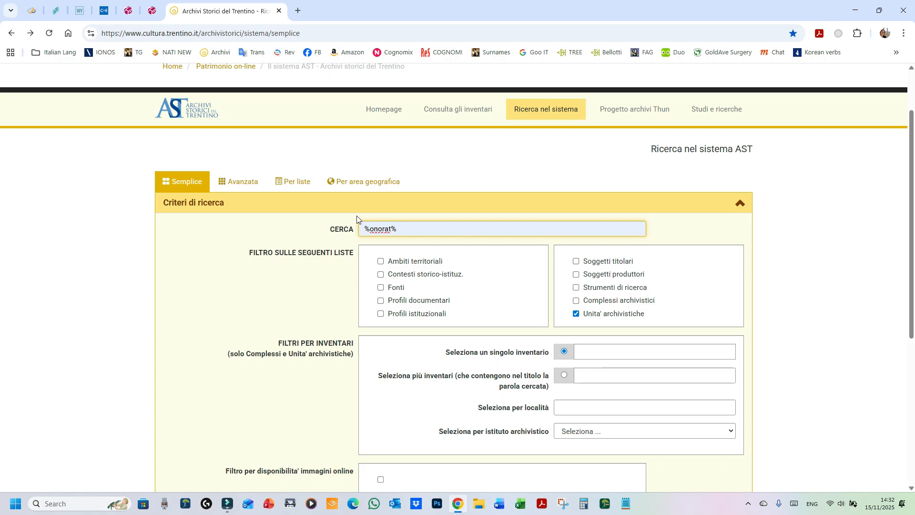
left_click(408, 229)
left_click(408, 229)
left_click(407, 230)
Set the date filter to start at 01/01/1400 and end at 01/01/1500.
scroll(700, 358, "down", 3)
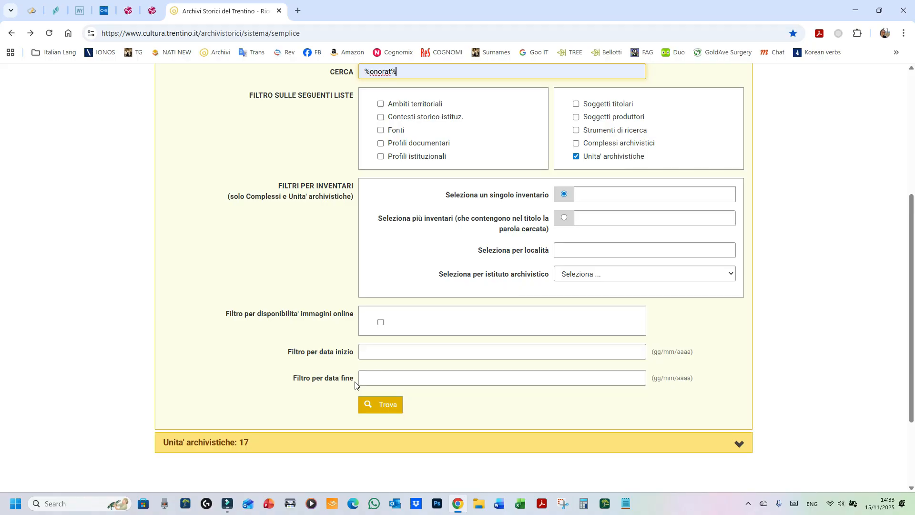
left_click(369, 353)
left_click(431, 377)
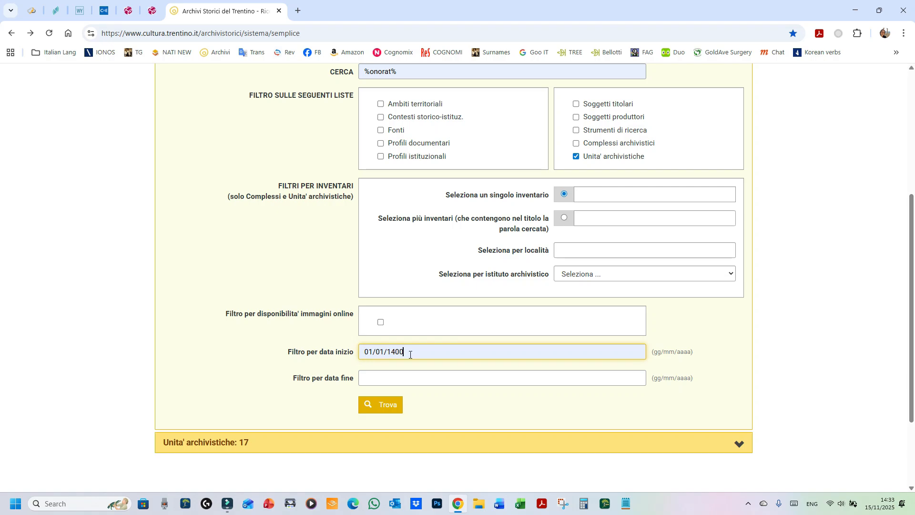
left_click(405, 377)
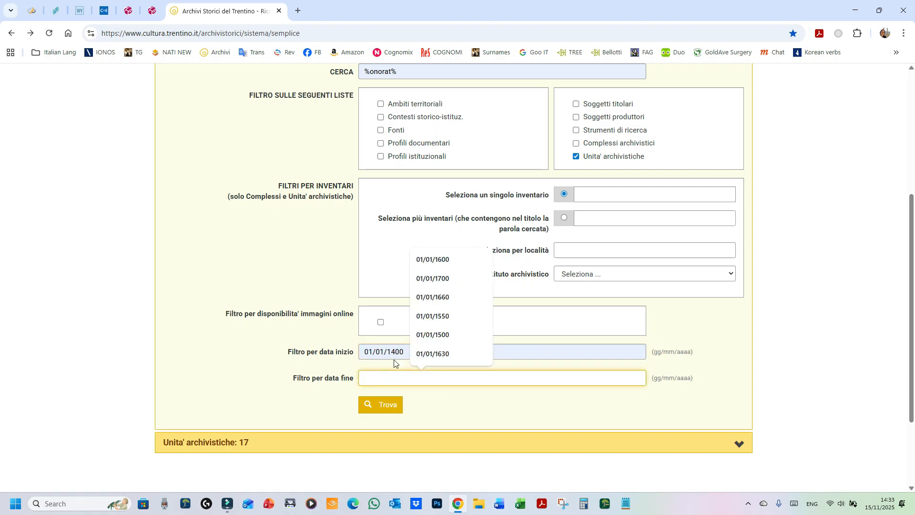
left_click(441, 316)
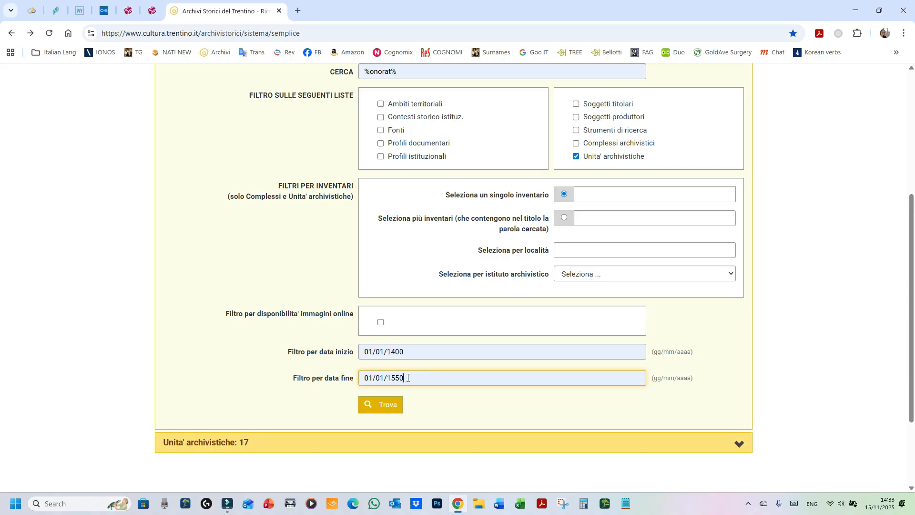
key("BackSpace")
key("BackSpace")
type("00")
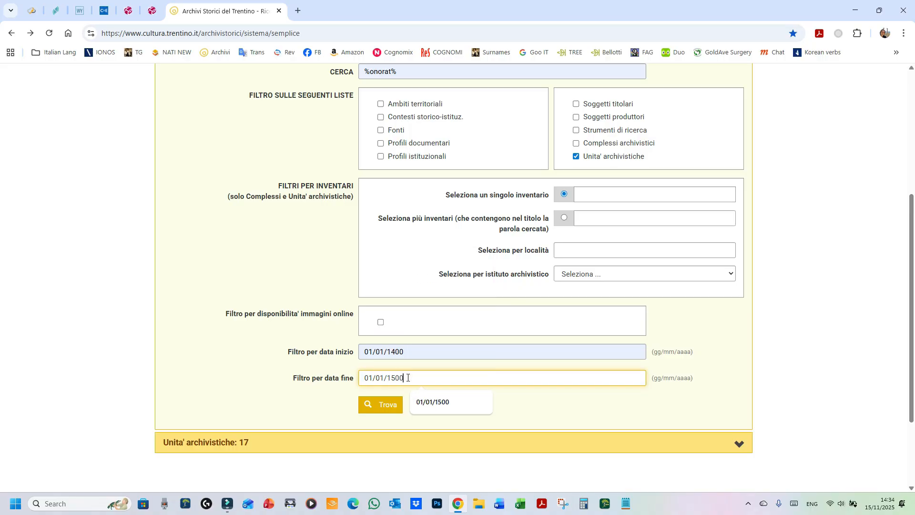
left_click(454, 404)
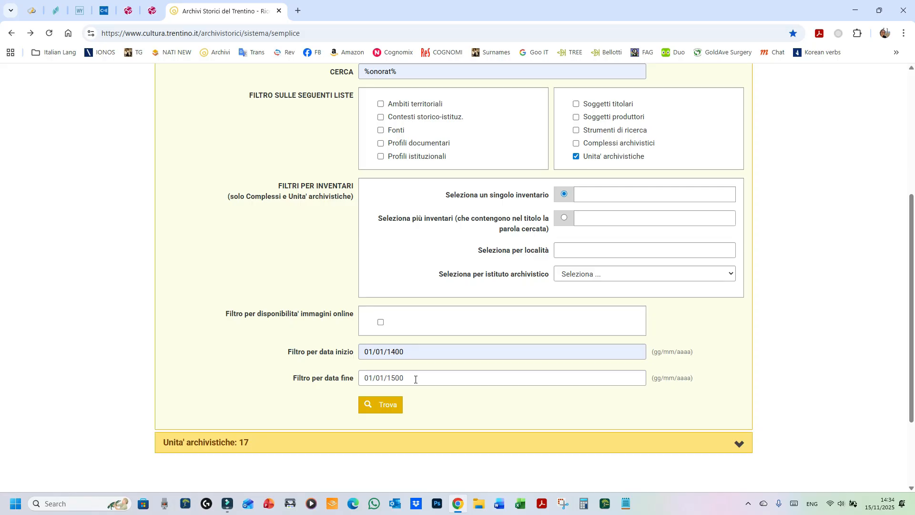
Check the entered criteria and date formats, and run the search for the 1400 to 1500 range.
scroll(420, 383, "up", 2)
scroll(419, 384, "down", 3)
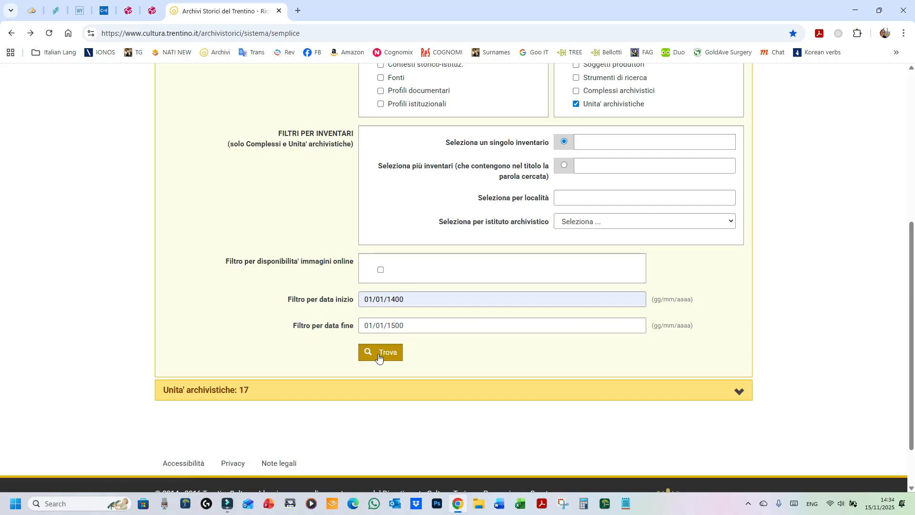
left_click(656, 332)
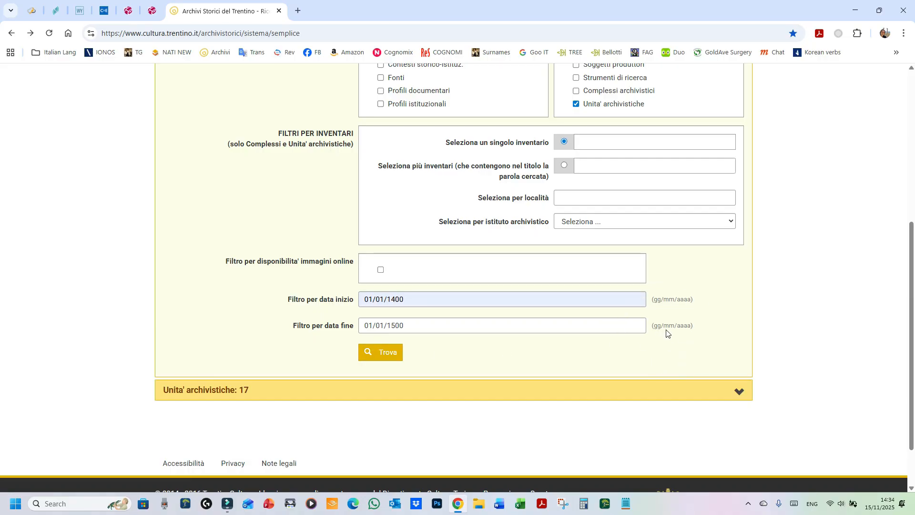
left_click(652, 333)
left_click(673, 329)
left_click(669, 332)
double_click(380, 325)
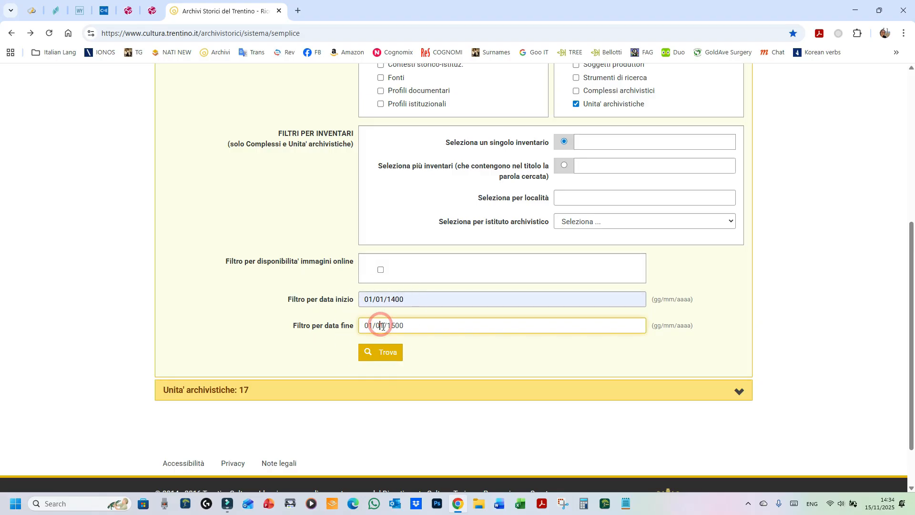
left_click(363, 324)
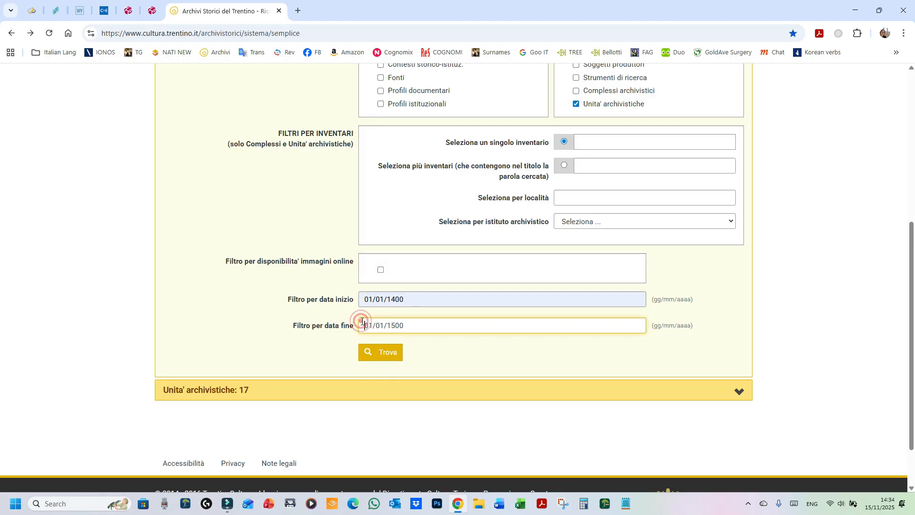
left_click(390, 353)
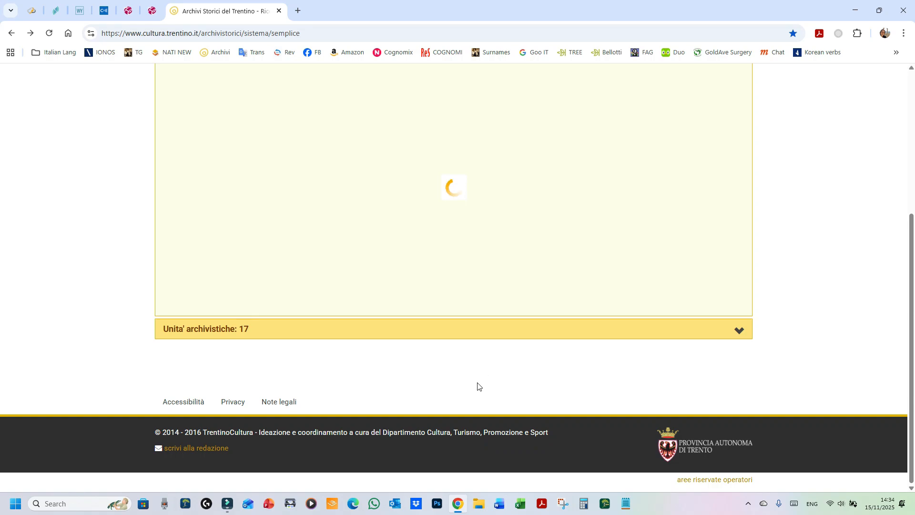
scroll(480, 391, "up", 3)
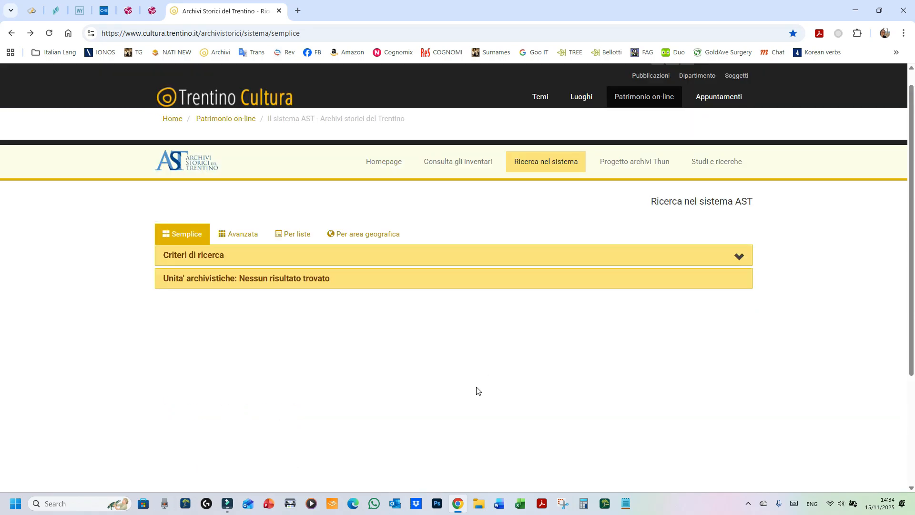
Reopen the search criteria, shift the date range to the sixteenth century starting 01/01/1500, and rerun the search.
left_click(173, 262)
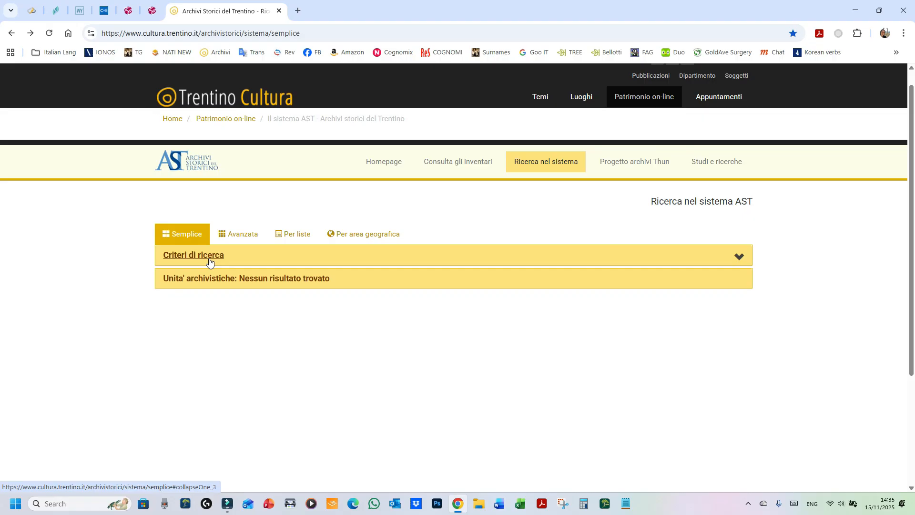
left_click(169, 261)
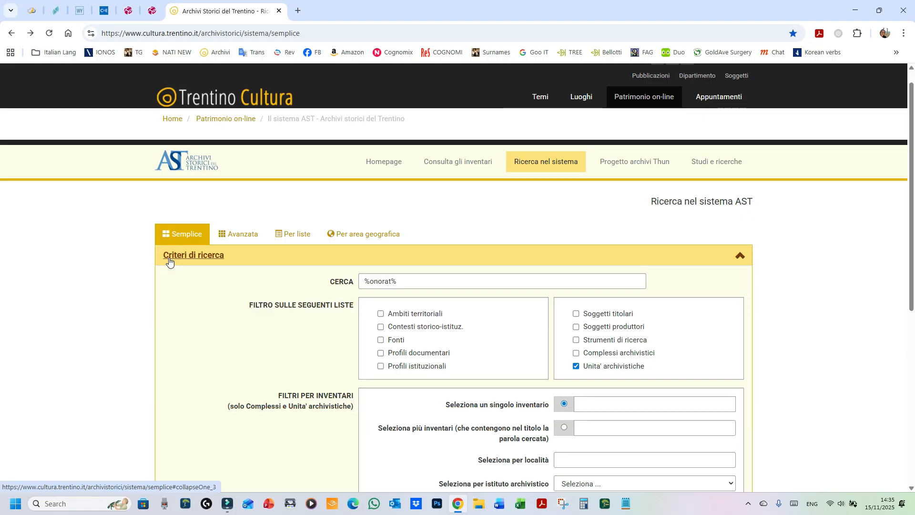
scroll(238, 312, "down", 4)
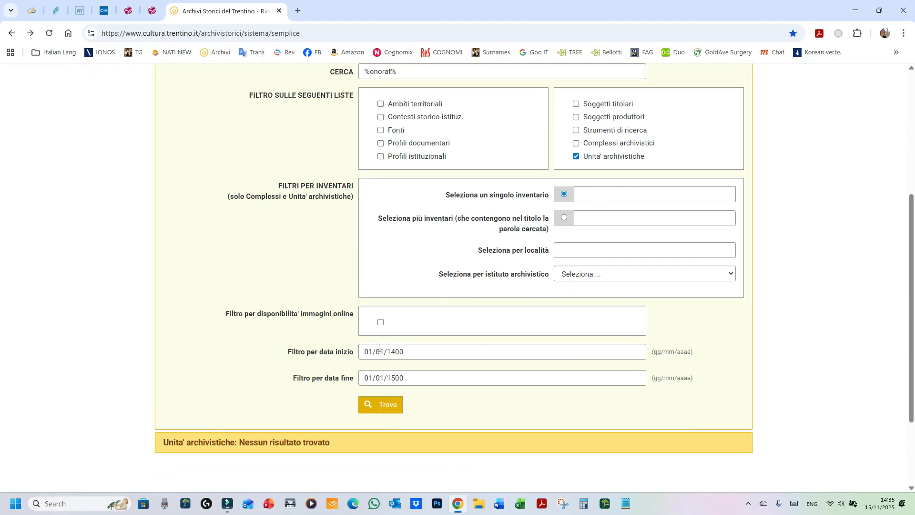
left_click(394, 353)
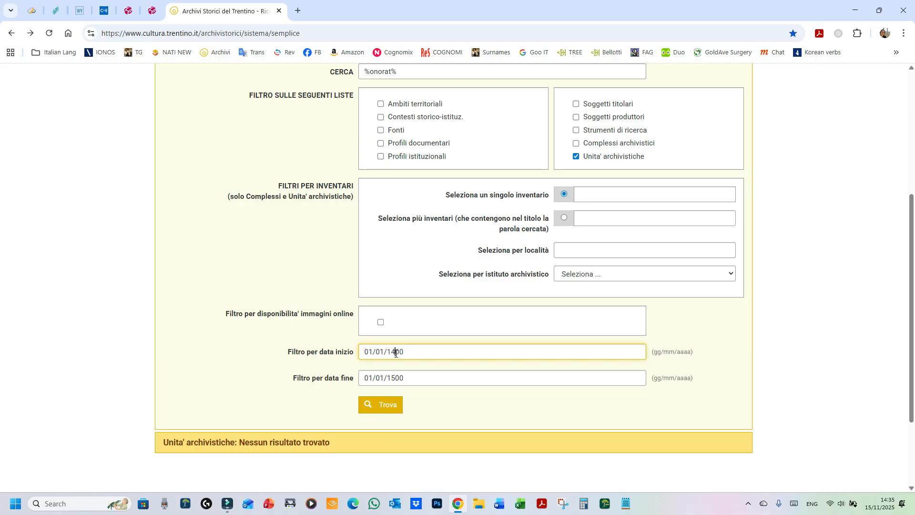
left_click(395, 379)
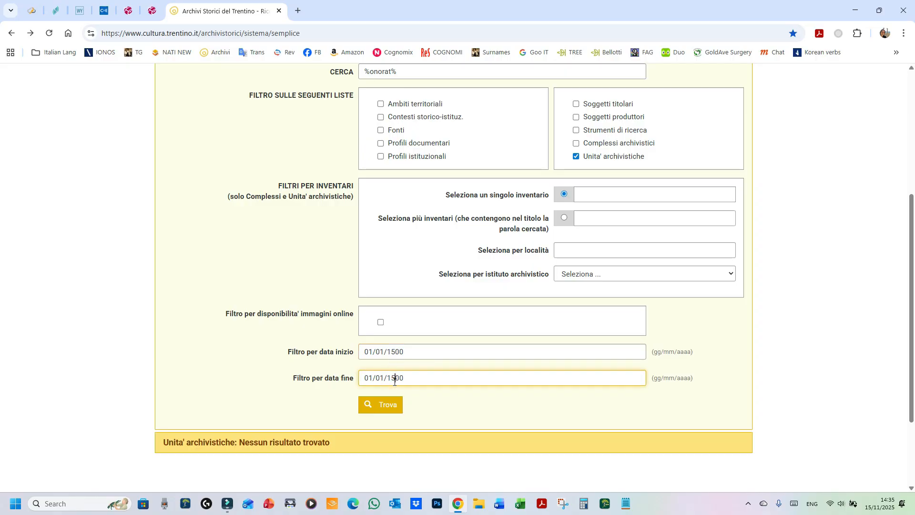
left_click(391, 405)
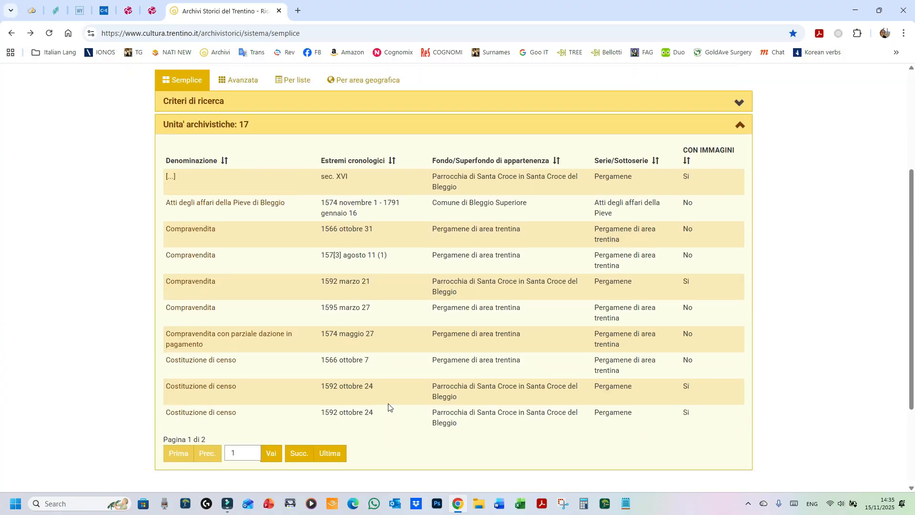
Sort the archival unit results by Estremi cronologici.
left_click(196, 439)
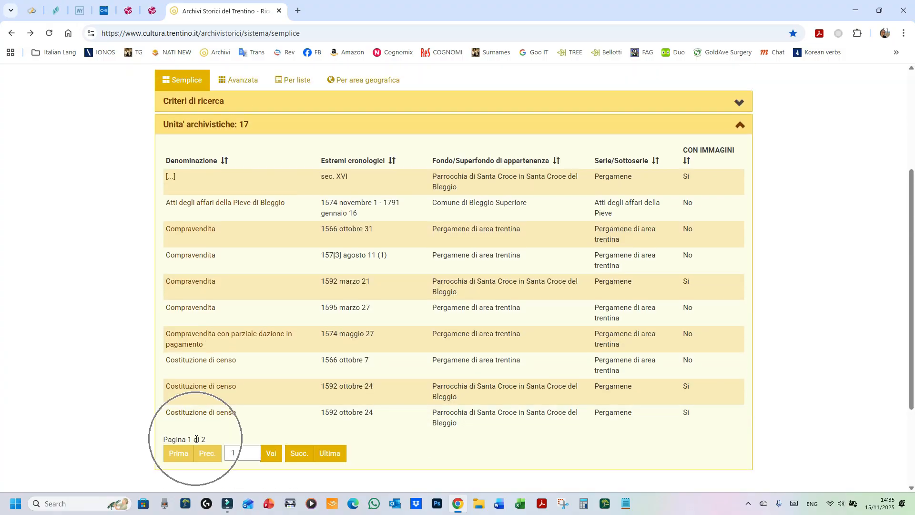
left_click(198, 438)
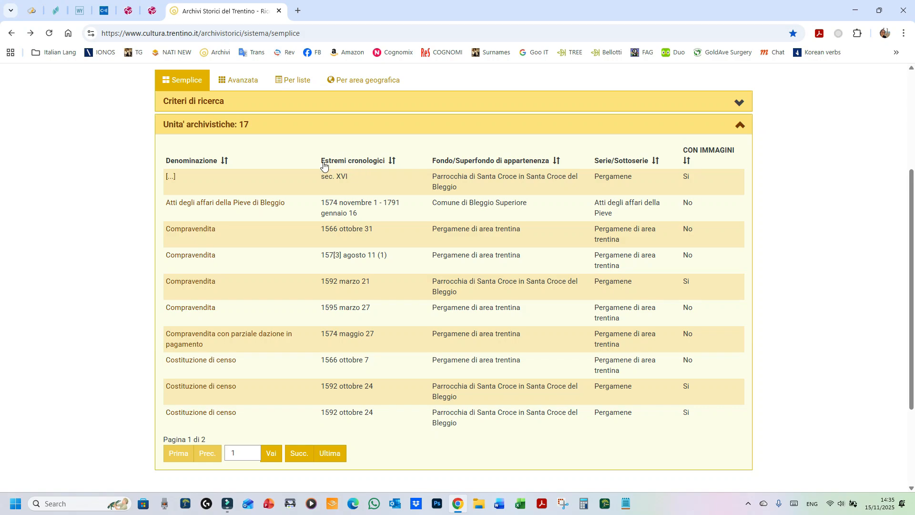
left_click(375, 163)
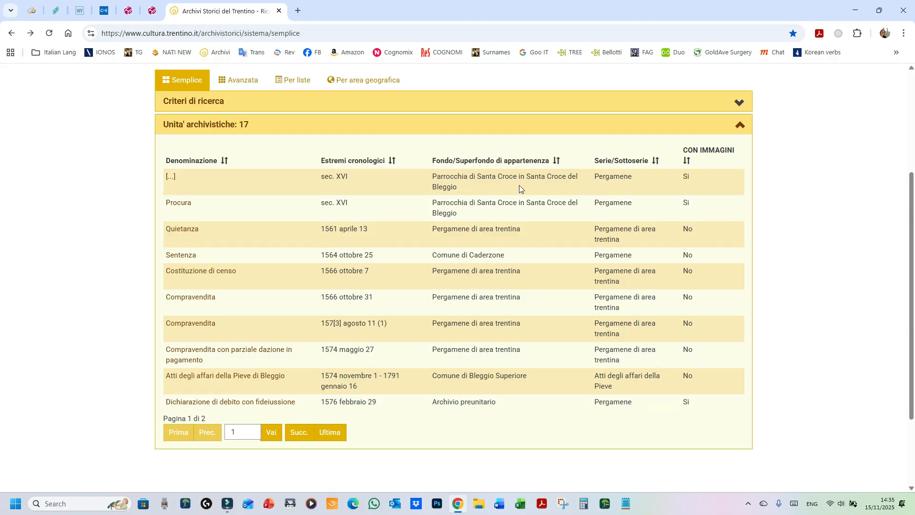
Open the detail record of the first result, the untitled sec. XVI parchment from Parrocchia di Santa Croce.
left_click(604, 181)
left_click(701, 155)
left_click(171, 179)
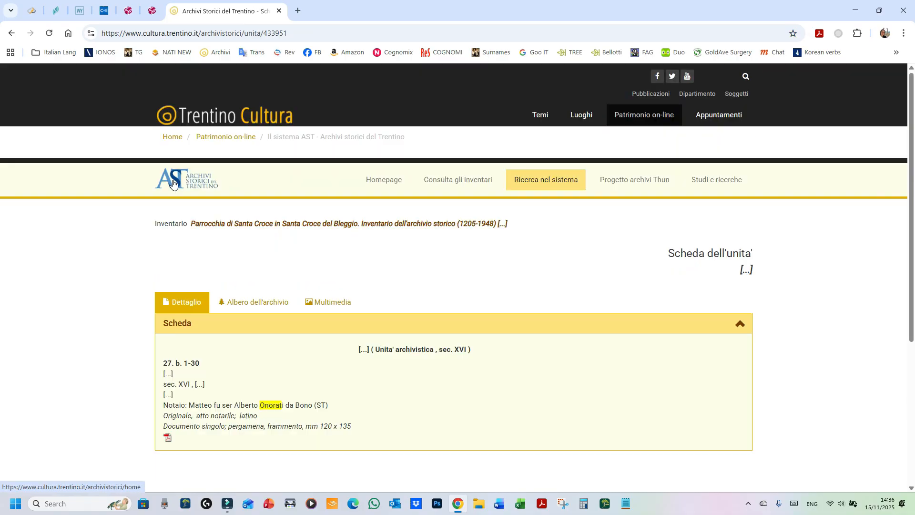
View the first multimedia image of the untitled parchment record enlarged, and show the image's save options.
left_click(332, 304)
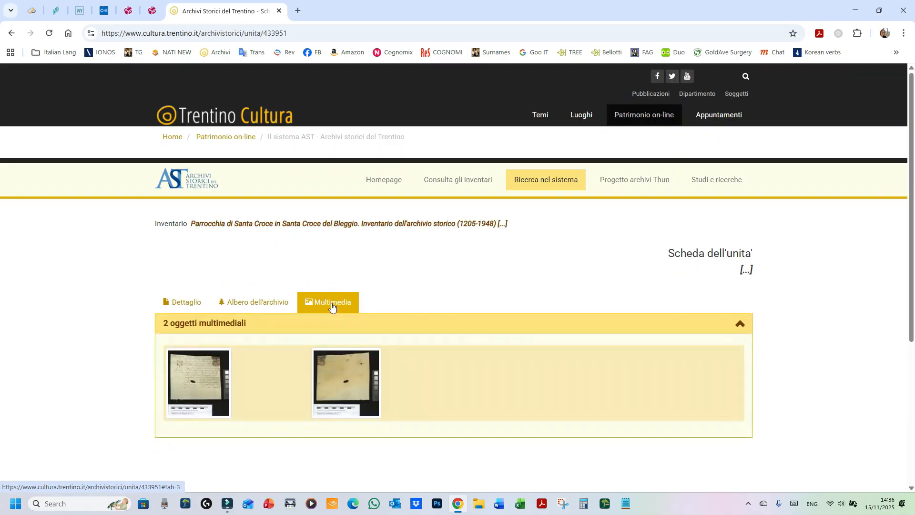
left_click(204, 386)
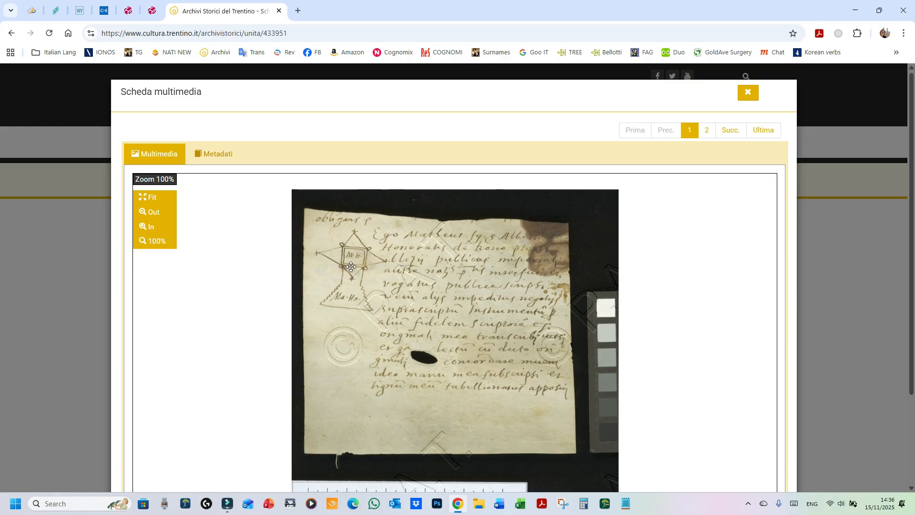
key("ctrl+plus")
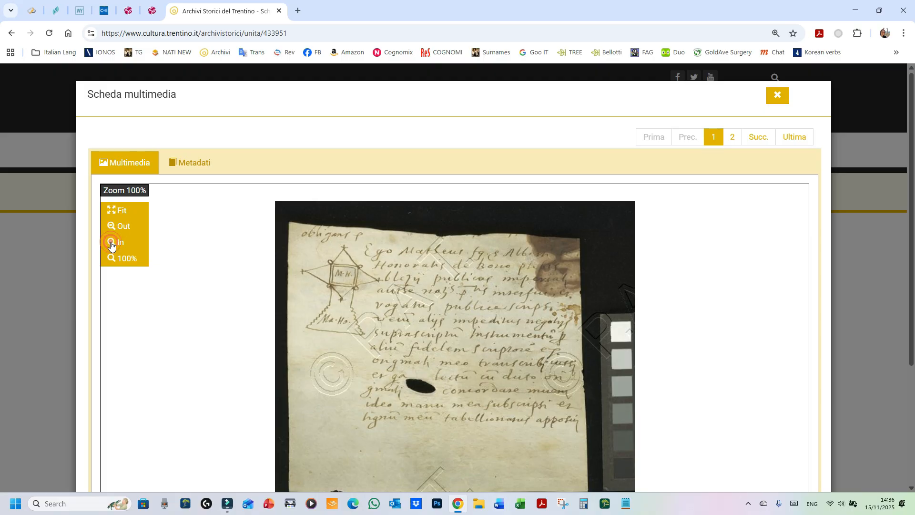
key("ctrl+plus")
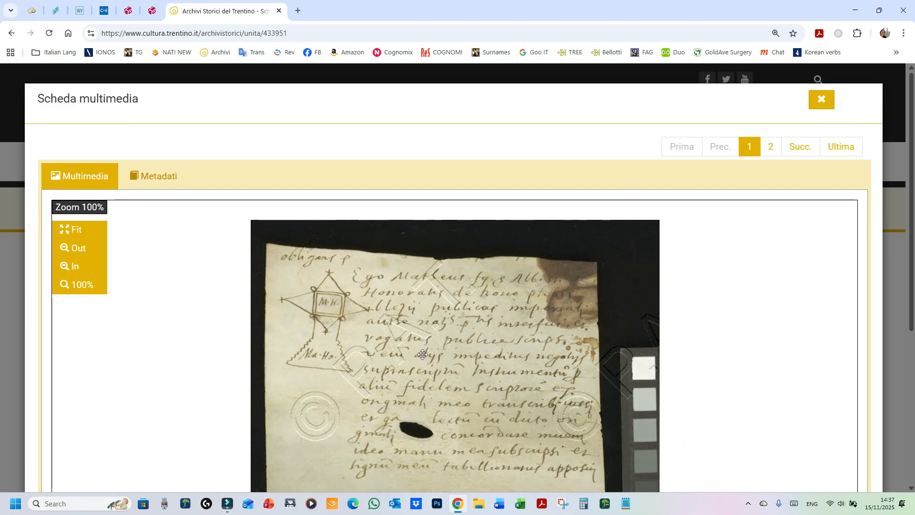
key("ctrl+plus")
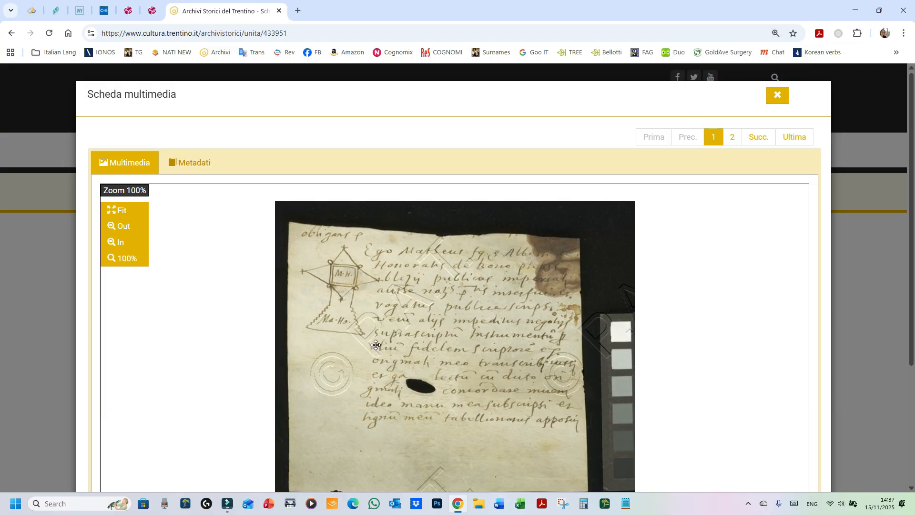
right_click(387, 319)
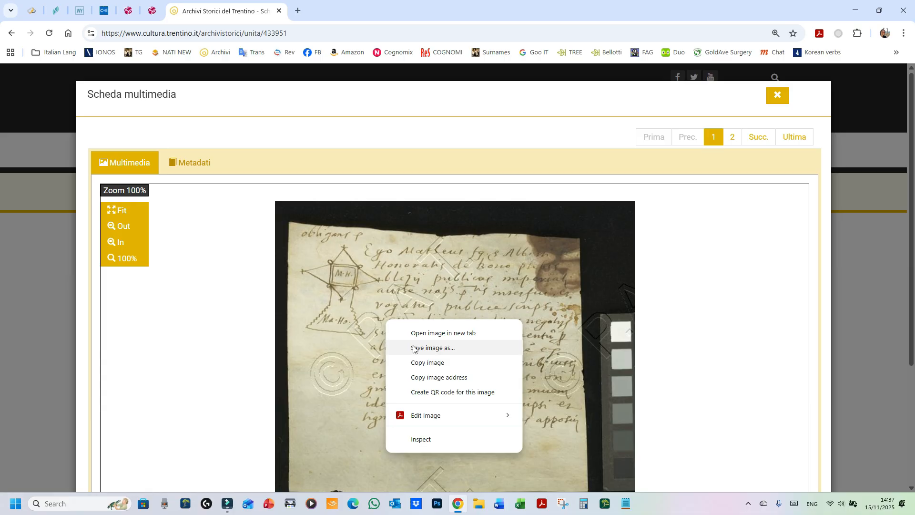
Close the multimedia image viewer and return to the list of archival unit results.
left_click(776, 96)
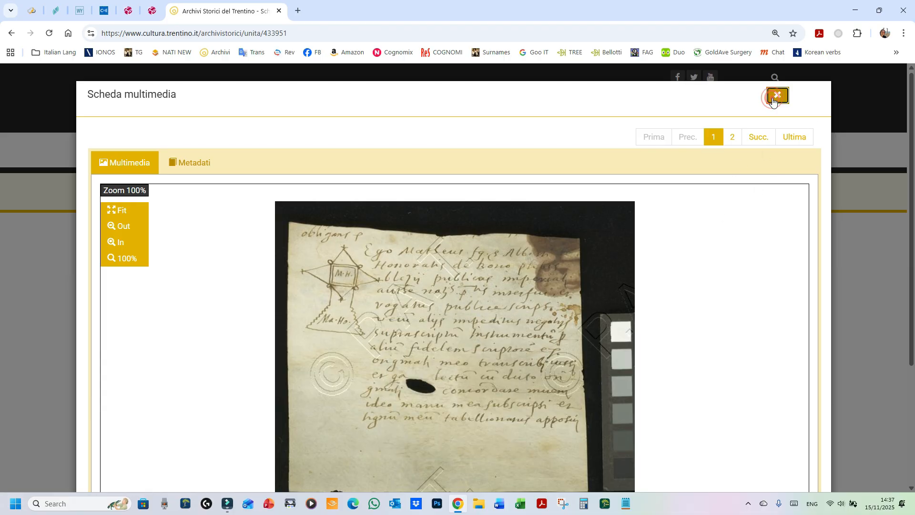
left_click(776, 96)
left_click(145, 327)
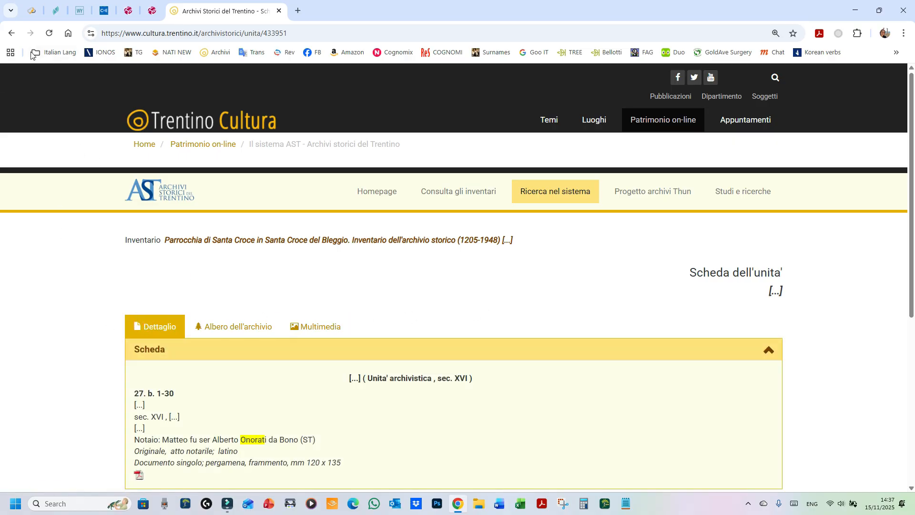
left_click(13, 37)
left_click(13, 37)
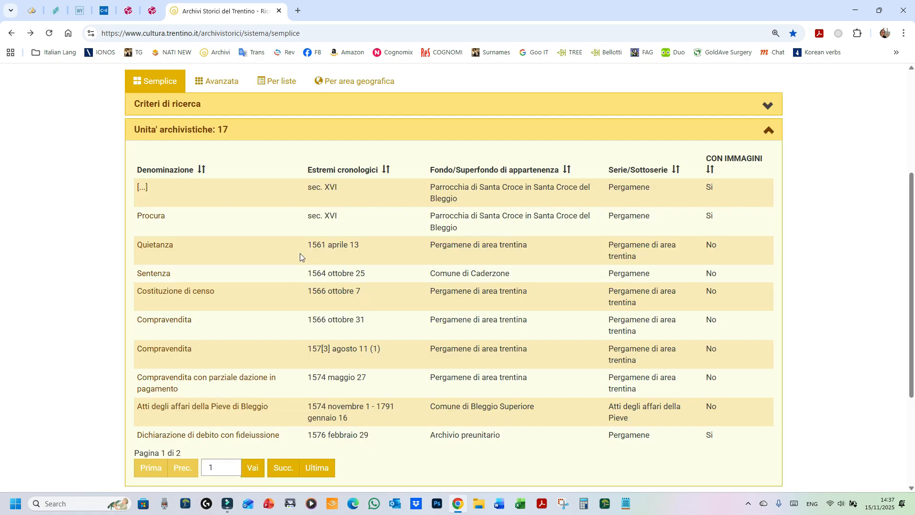
Open the sec. XVI Procura record from Parrocchia di Santa Croce and read its notary entry.
left_click(154, 222)
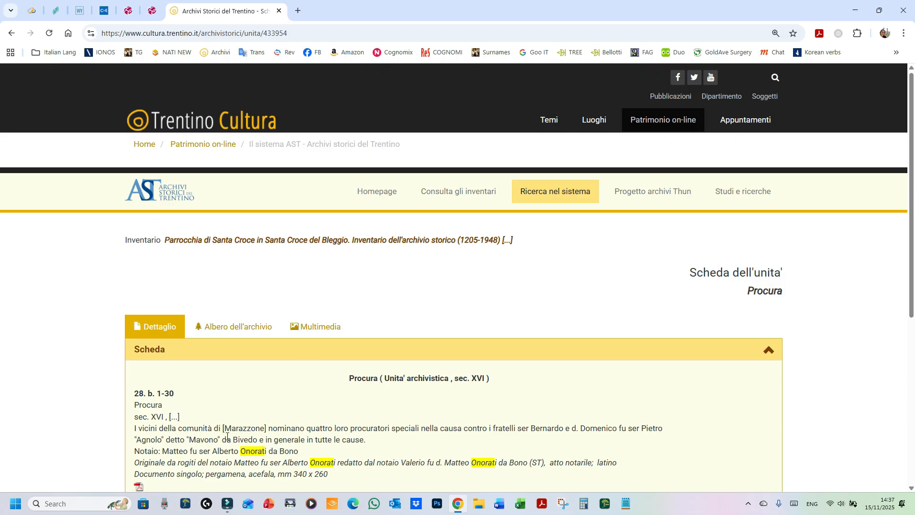
scroll(227, 436, "down", 2)
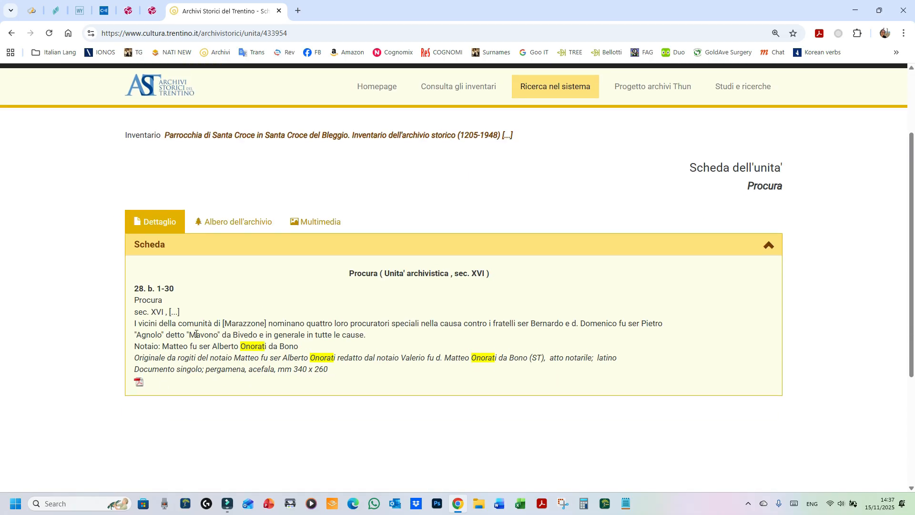
left_click(191, 347)
left_click(191, 347)
left_click(229, 346)
left_click_drag(246, 346, 251, 346)
left_click(281, 348)
left_click(325, 345)
Highlight the Procura record's two-line summary about the community's appointed procurators to read it, and clear the selection.
left_click(380, 336)
left_click_drag(381, 336, 121, 328)
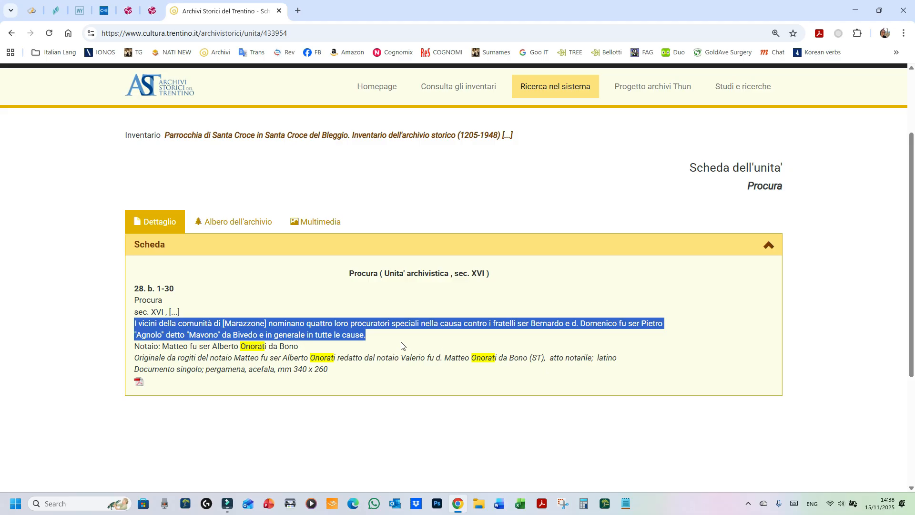
left_click(187, 353)
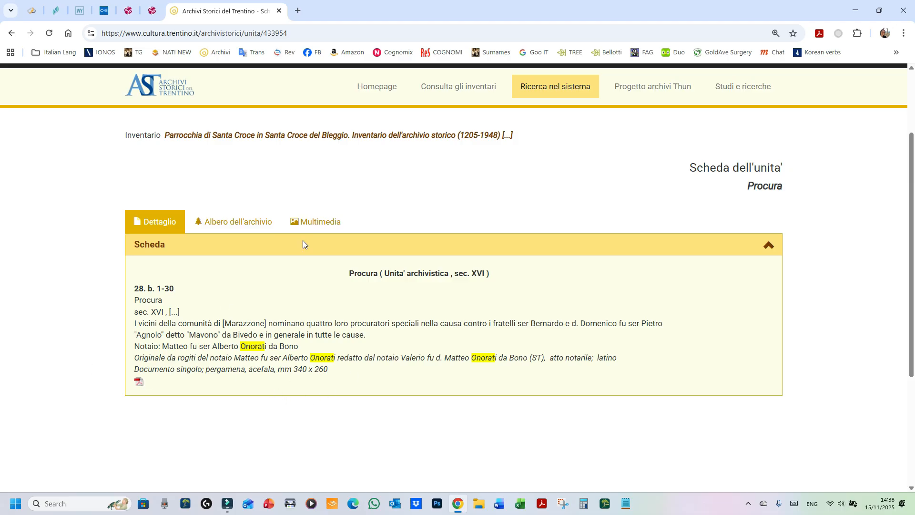
View the Procura record's first multimedia image enlarged, and return to the results list at a smaller page zoom.
left_click(313, 225)
left_click(148, 311)
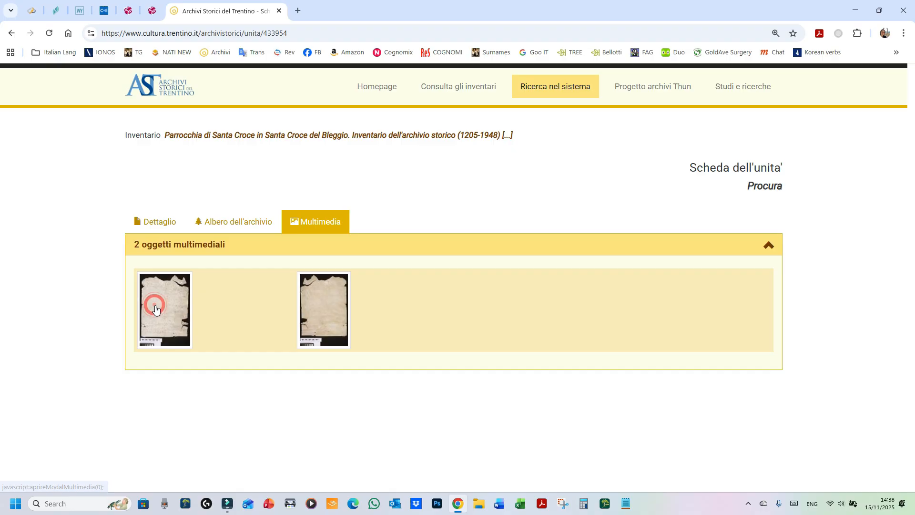
key("ctrl+plus")
key("ctrl+plus")
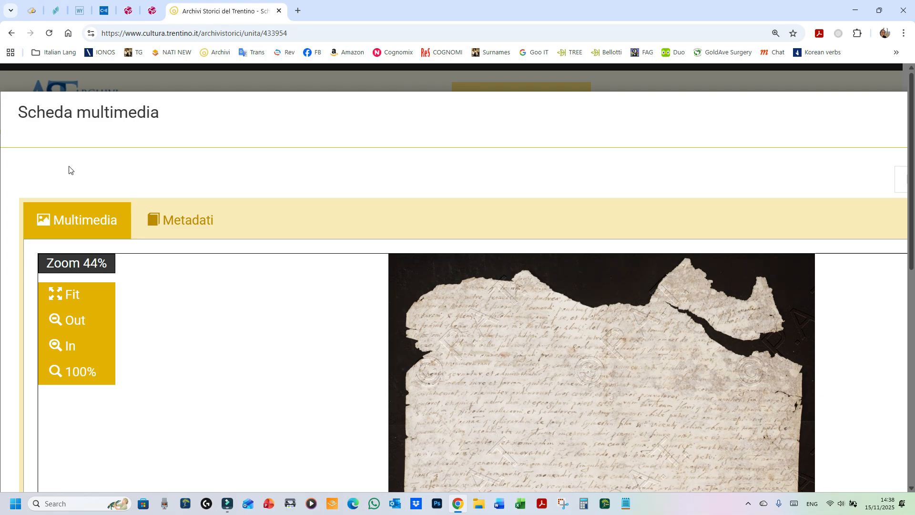
left_click(12, 35)
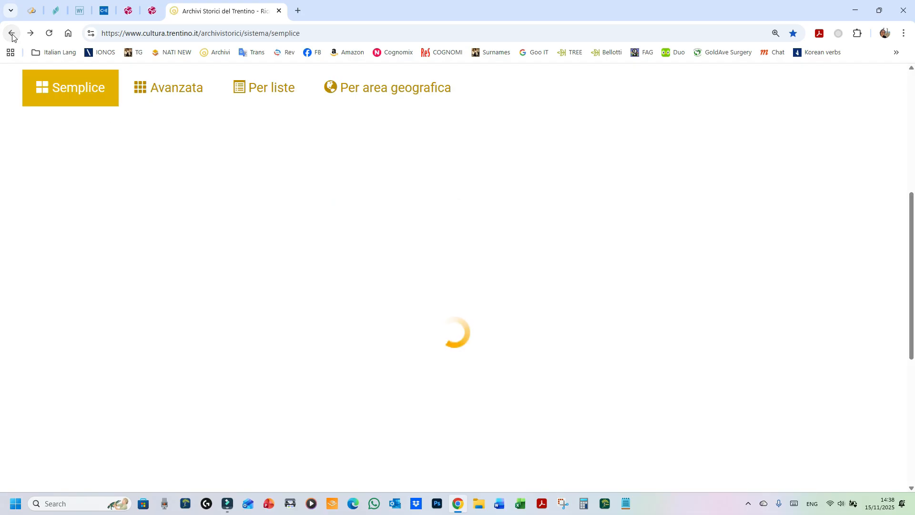
key("ctrl+minus")
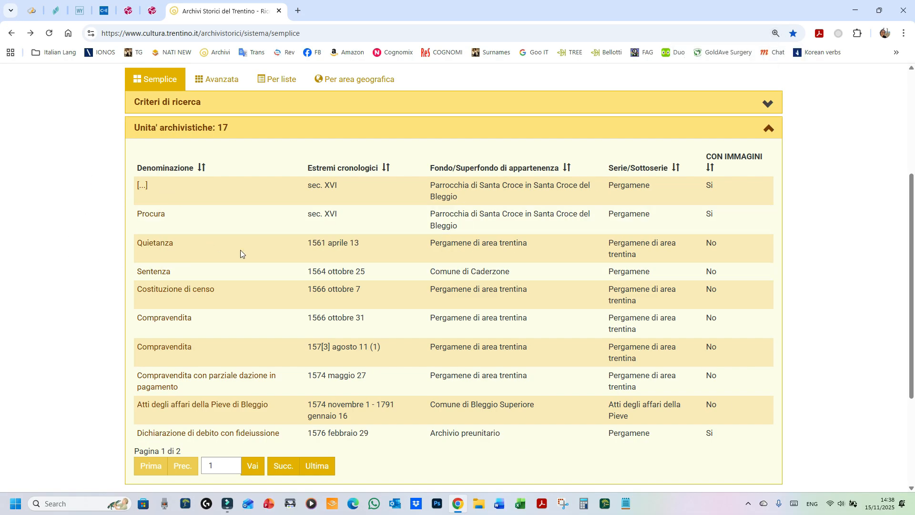
Try to reopen the Procura record from the results list and reload the results page.
left_click(150, 217)
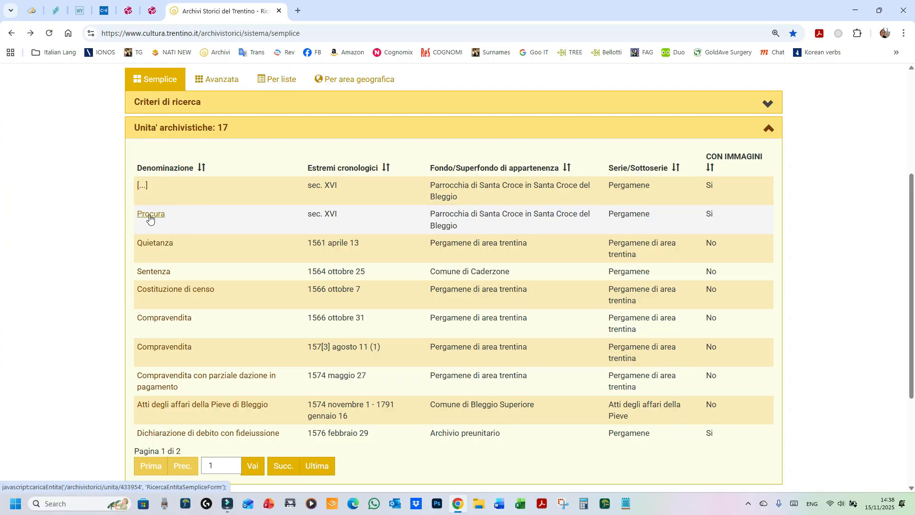
left_click(150, 217)
left_click(149, 217)
left_click(150, 217)
left_click(50, 33)
left_click(50, 33)
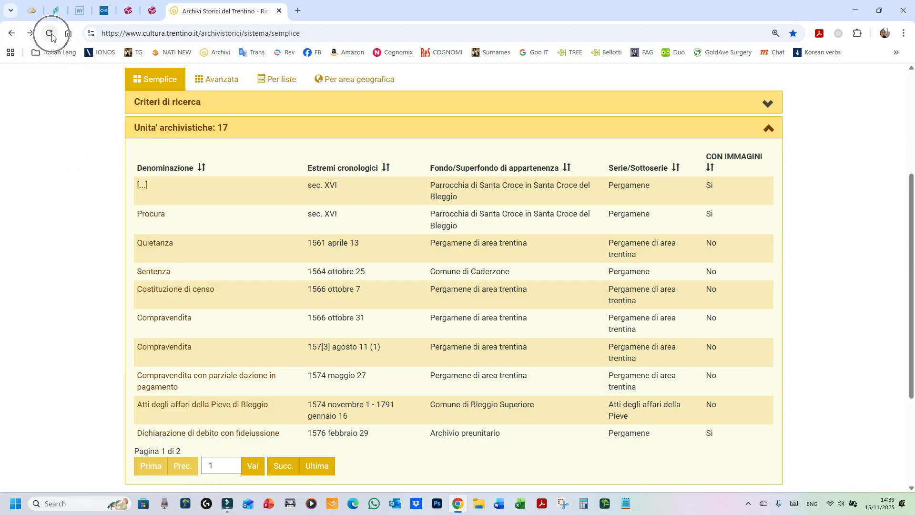
left_click(50, 33)
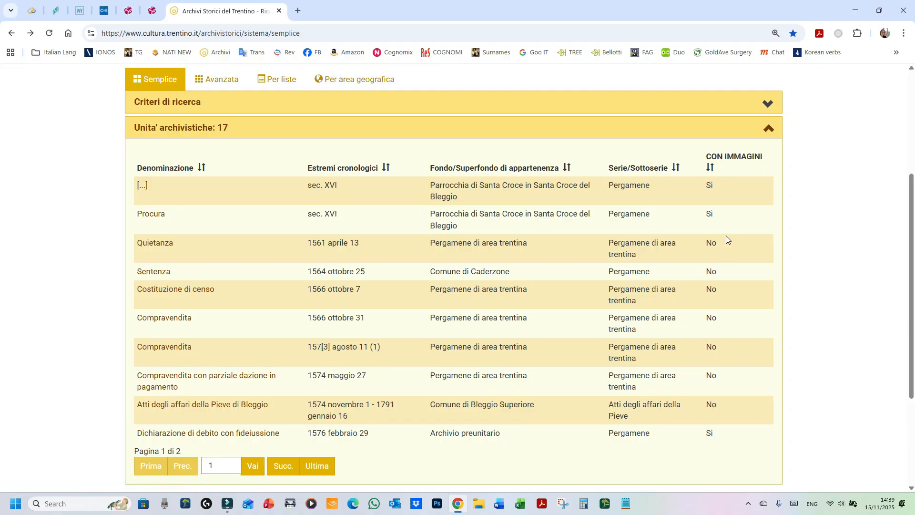
Open the Quietanza record dated 1561 aprile 13, read its details, and return to the results list.
left_click(151, 252)
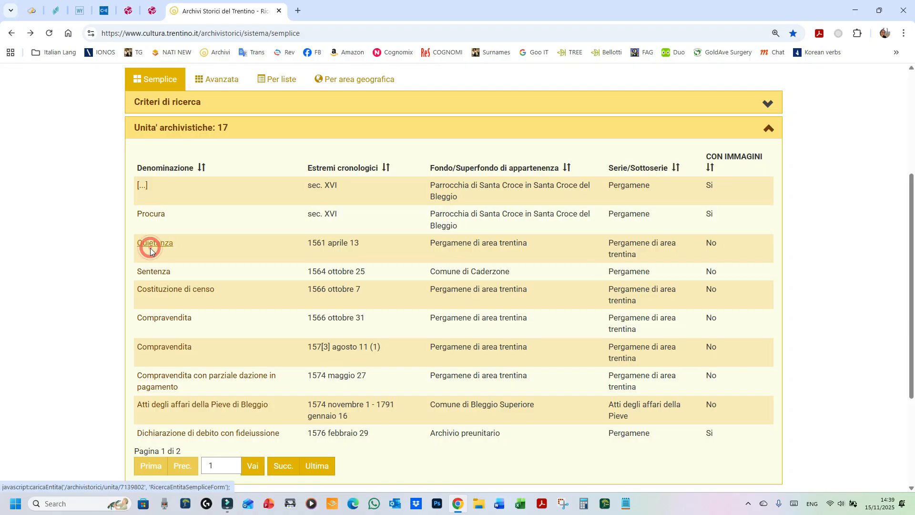
left_click(152, 245)
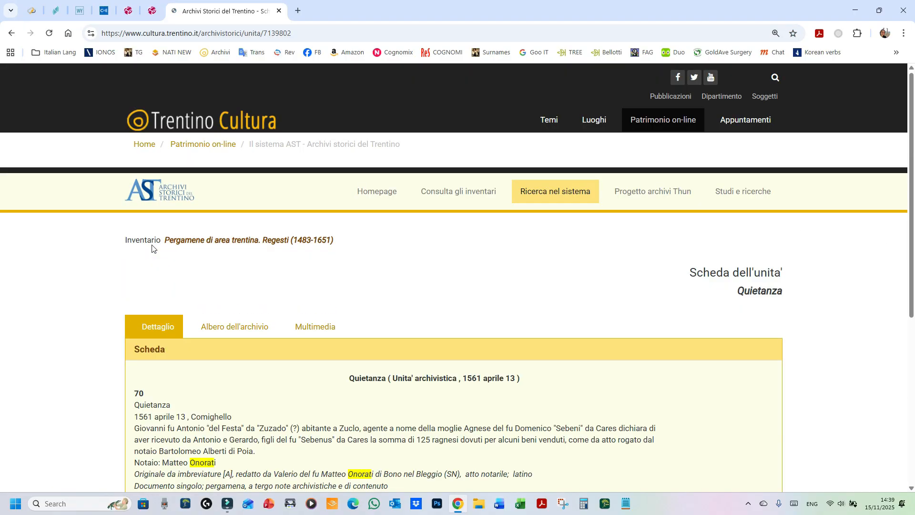
scroll(370, 376, "down", 1)
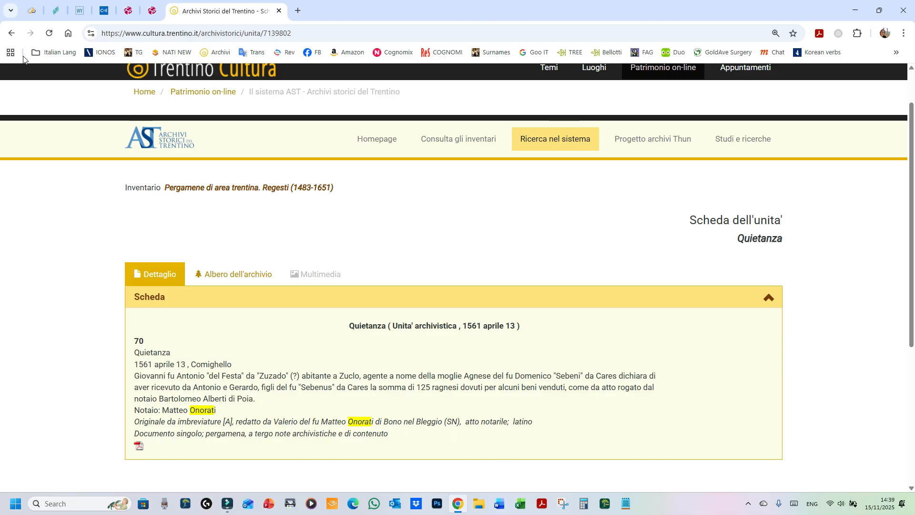
left_click(12, 33)
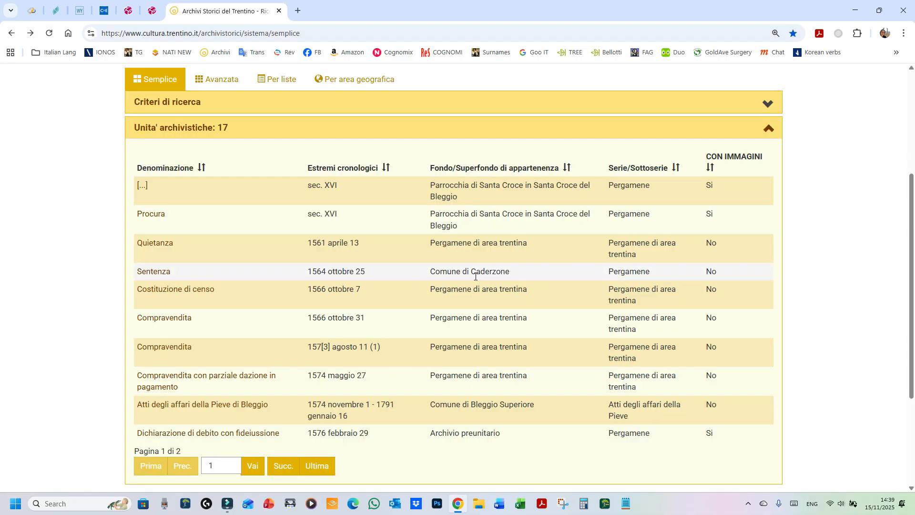
Open the Sentenza record dated 1564 ottobre 25 and highlight the names of the two men assisting the parties.
left_click(147, 271)
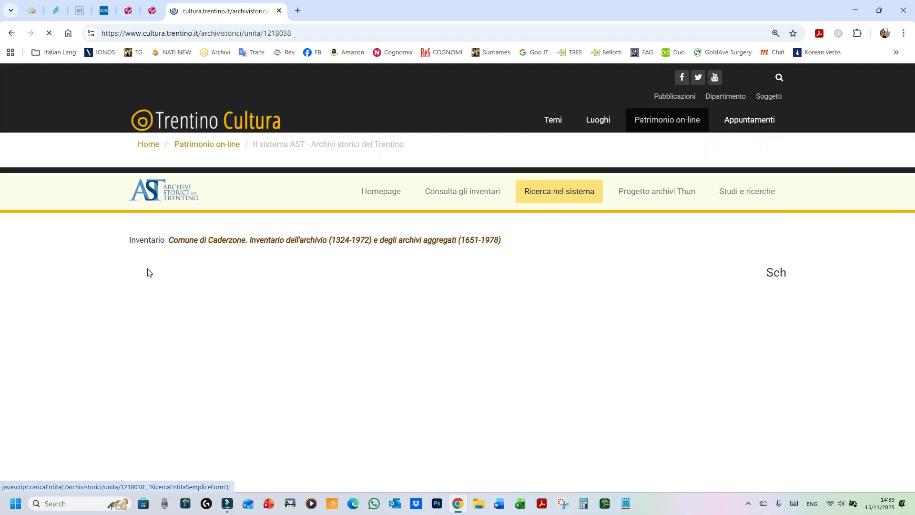
scroll(293, 384, "down", 2)
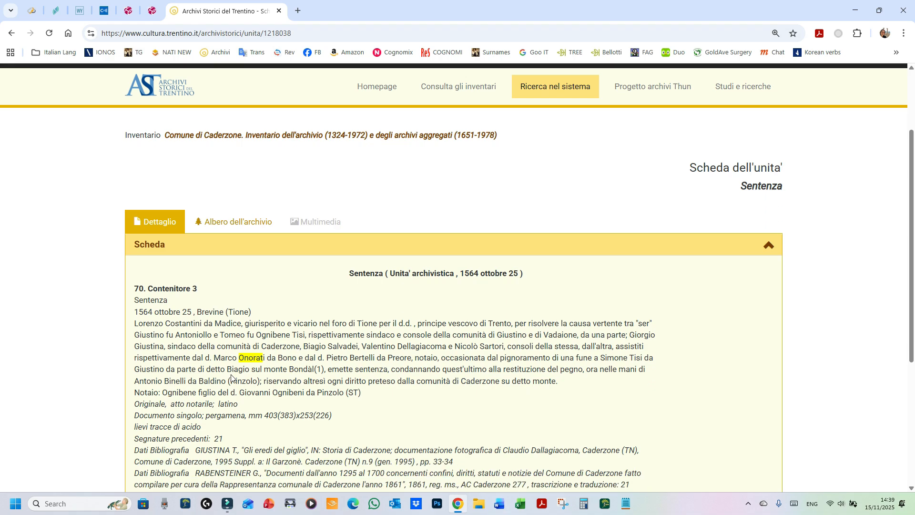
left_click_drag(214, 358, 287, 358)
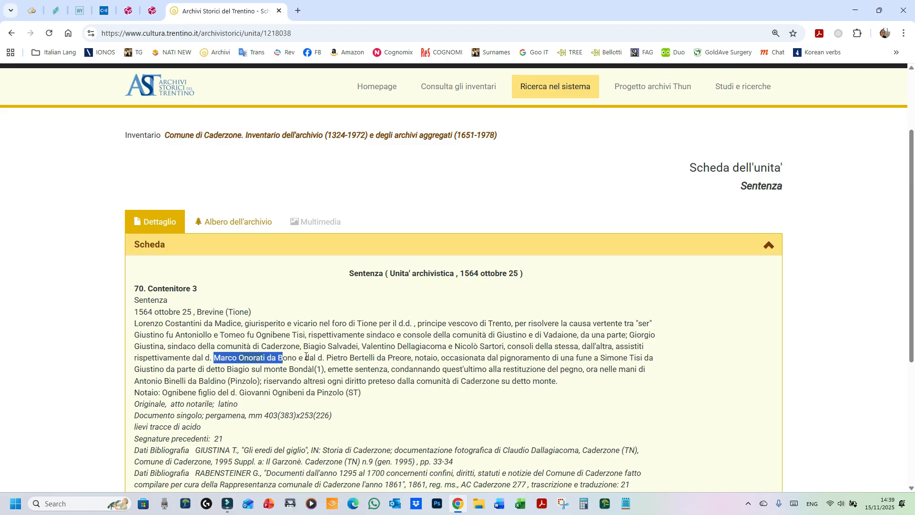
scroll(306, 358, "down", 1)
left_click_drag(304, 305, 206, 305)
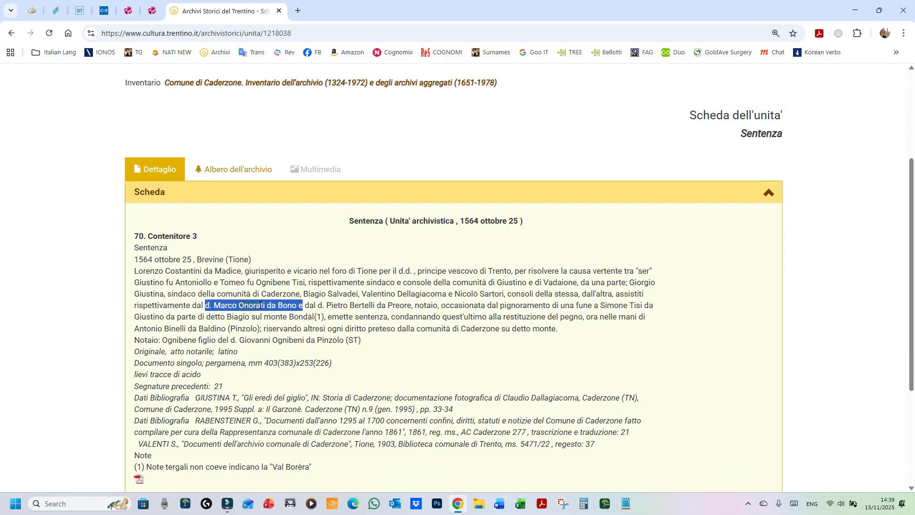
left_click_drag(316, 305, 441, 306)
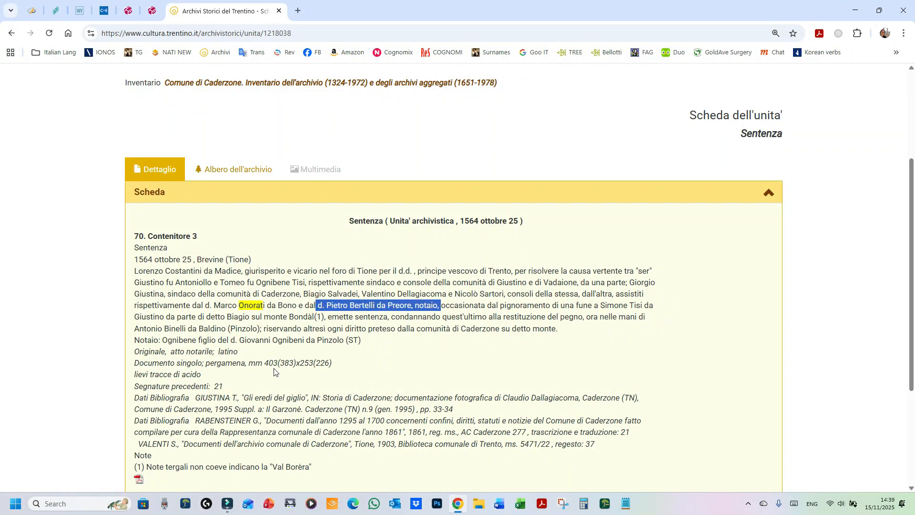
Highlight the jurist's name at the start of the Sentenza summary, and the first Dati Bibliografia reference.
scroll(276, 372, "down", 2)
scroll(300, 388, "up", 2)
scroll(263, 366, "down", 1)
left_click(138, 218)
left_click_drag(137, 217, 135, 218)
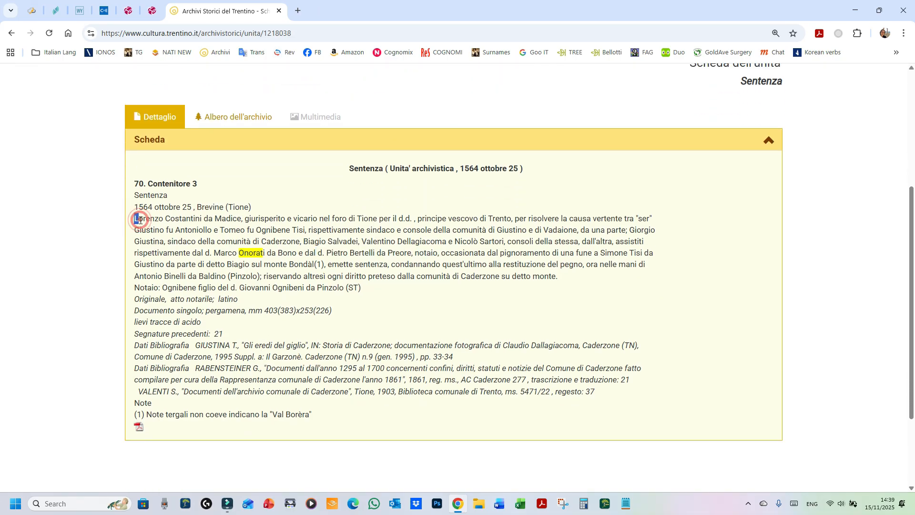
left_click(241, 220, "shift")
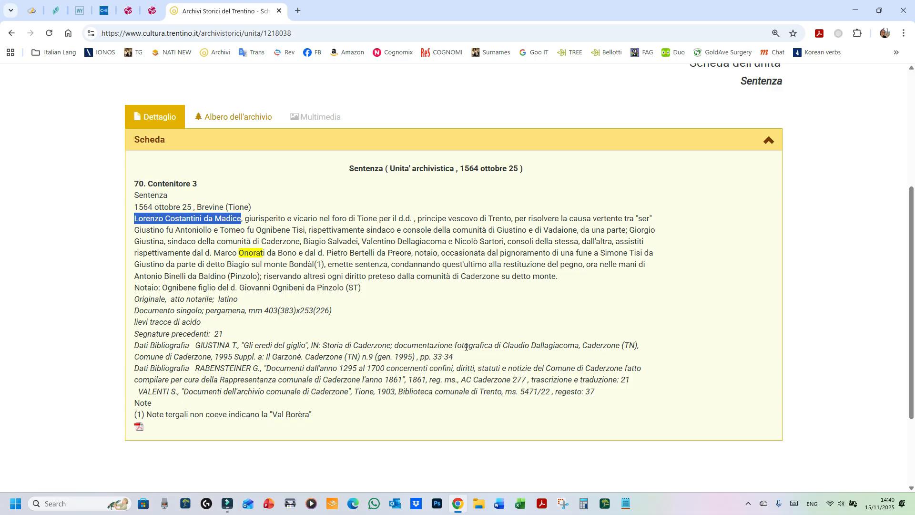
left_click_drag(133, 346, 467, 362)
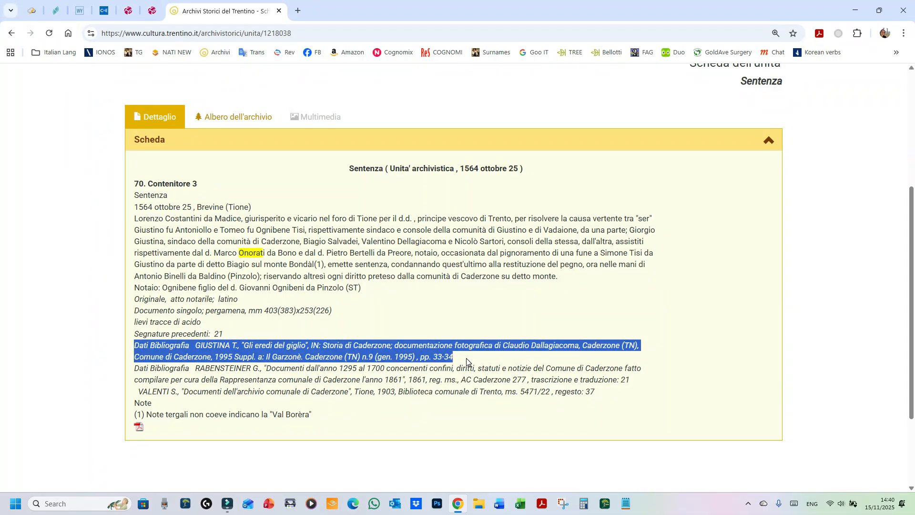
left_click_drag(467, 362, 474, 361)
Return from the Sentenza record to the results list and reopen the search criteria.
left_click(11, 34)
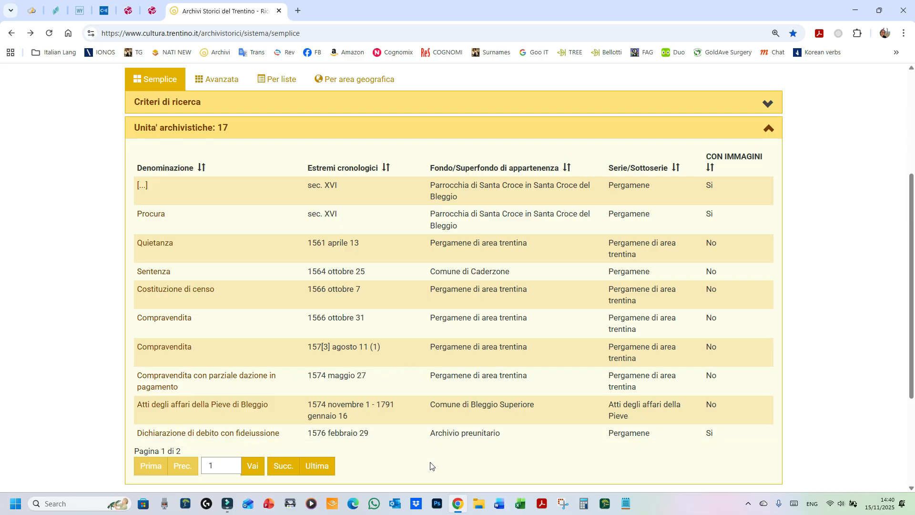
scroll(432, 465, "up", 2)
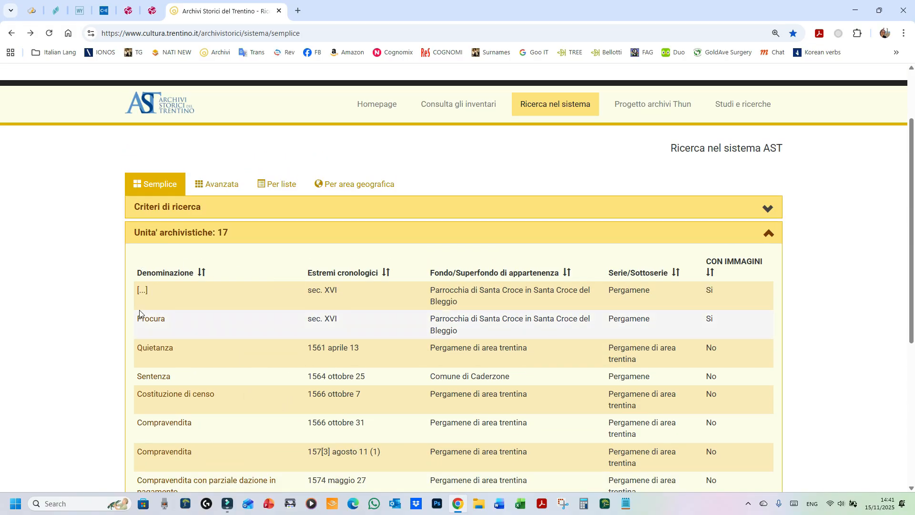
left_click(167, 206)
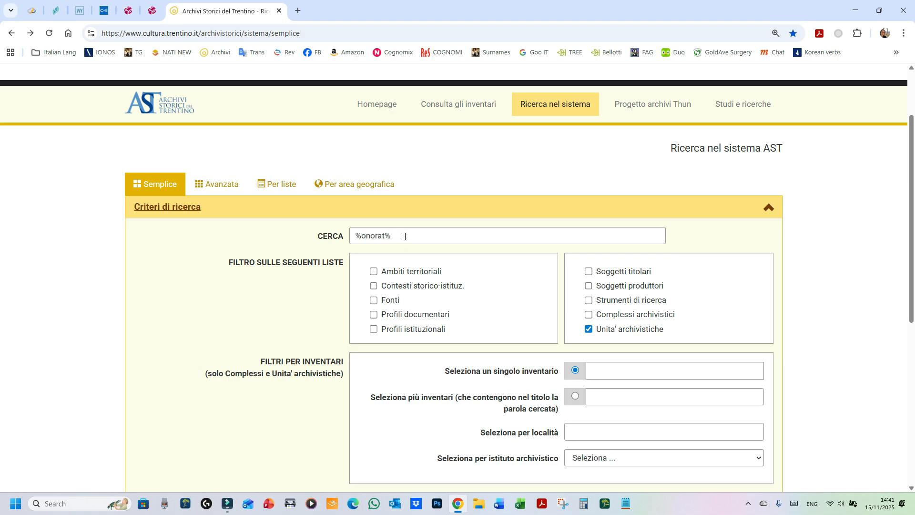
Replace the search term with the wildcard term paternost%.
left_click_drag(404, 237, 288, 234)
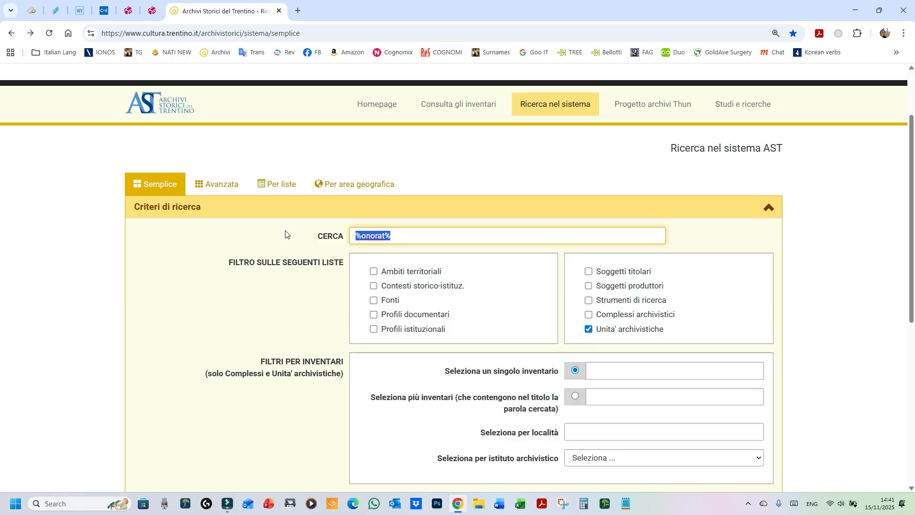
type("part")
key("BackSpace")
key("BackSpace")
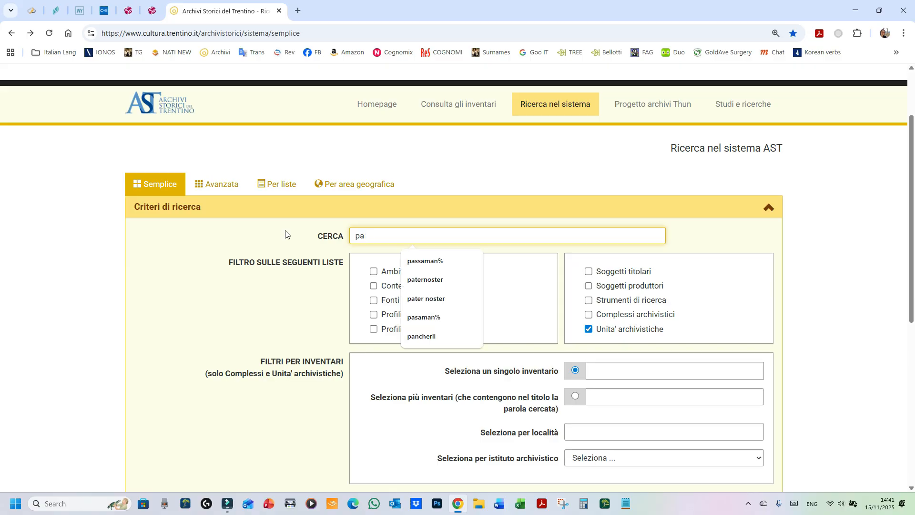
type("ernoster")
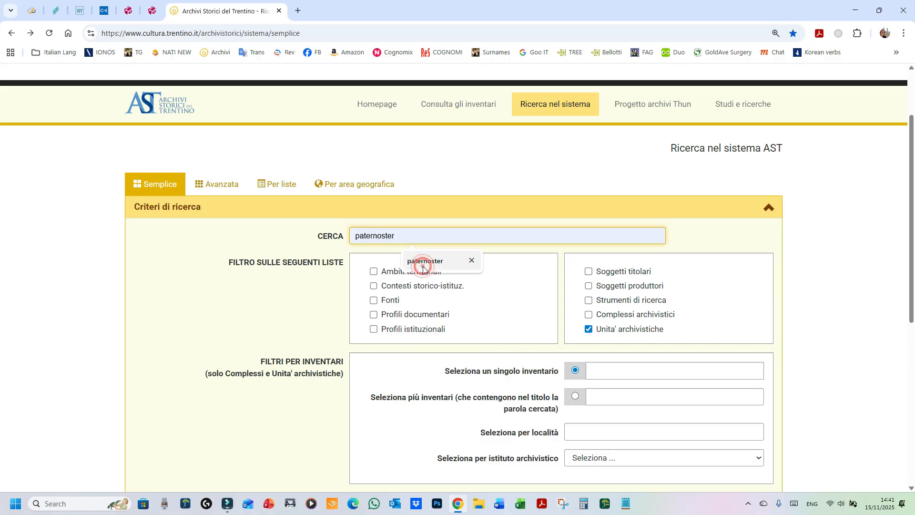
left_click(425, 262)
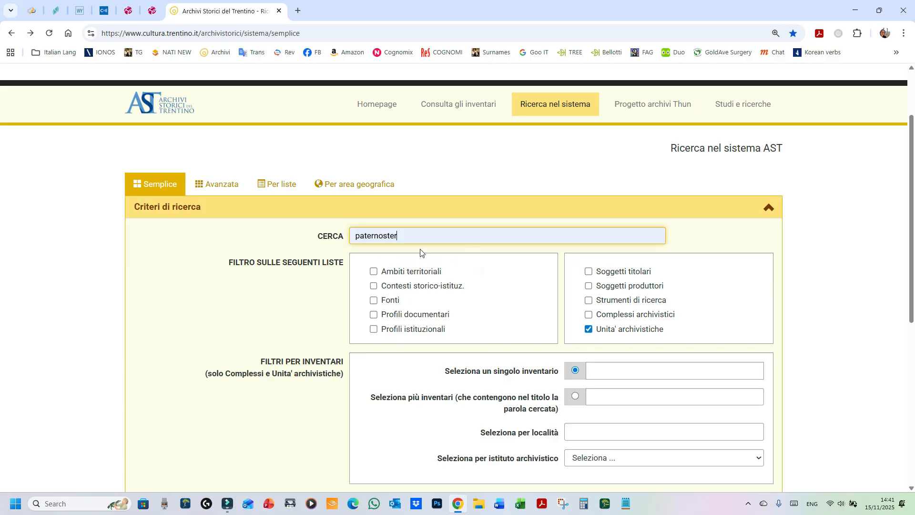
key("BackSpace")
key("BackSpace")
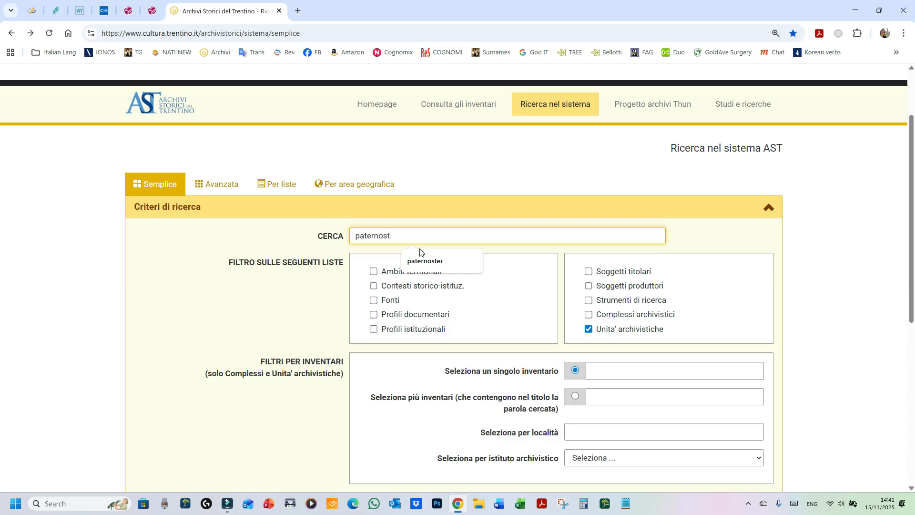
type("%")
left_click(394, 242)
left_click(238, 322)
Run the search with the existing archival-unit and date filters and view the list of matching units.
scroll(237, 322, "down", 4)
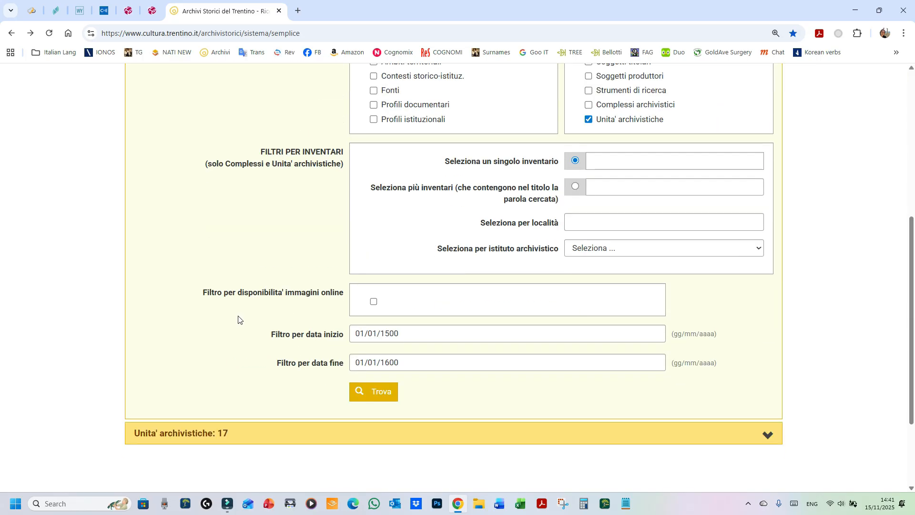
left_click(378, 392)
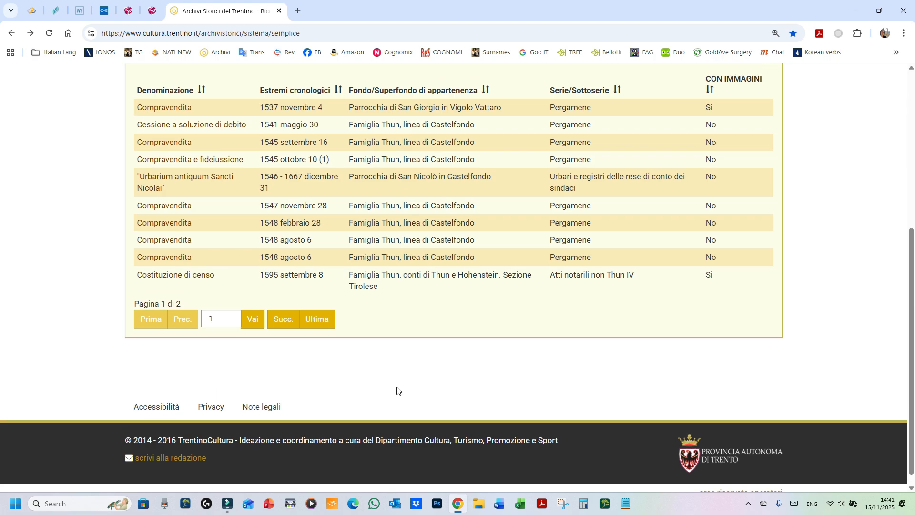
scroll(448, 405, "up", 2)
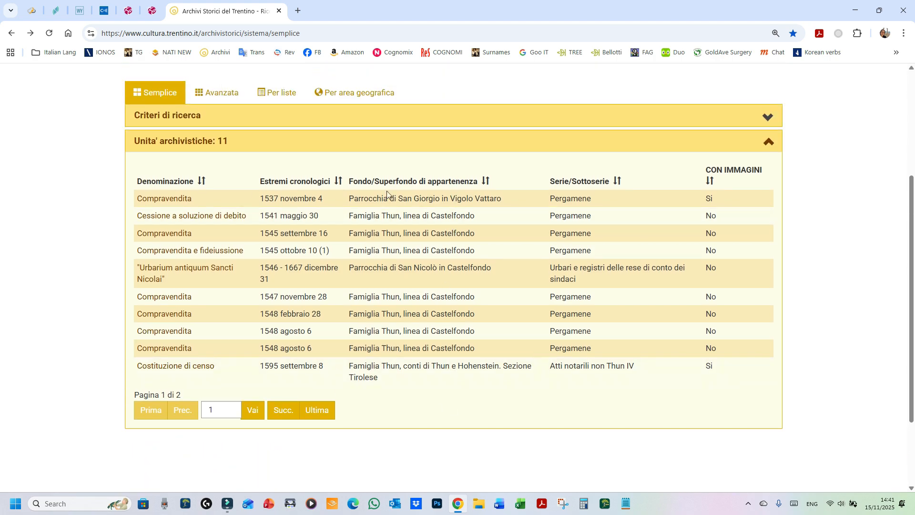
Open the Cessione a soluzione di debito record dated 1541 maggio 30 and bring its full description into view.
left_click(157, 222)
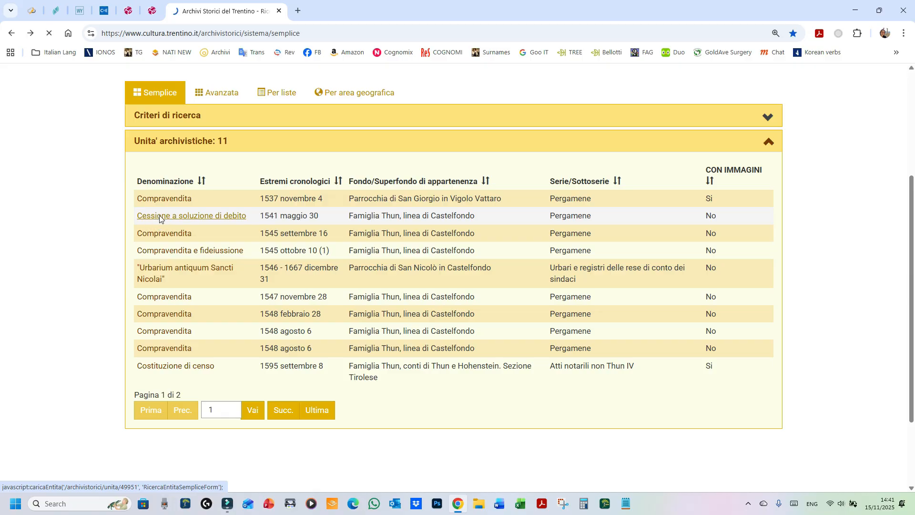
scroll(282, 292, "down", 2)
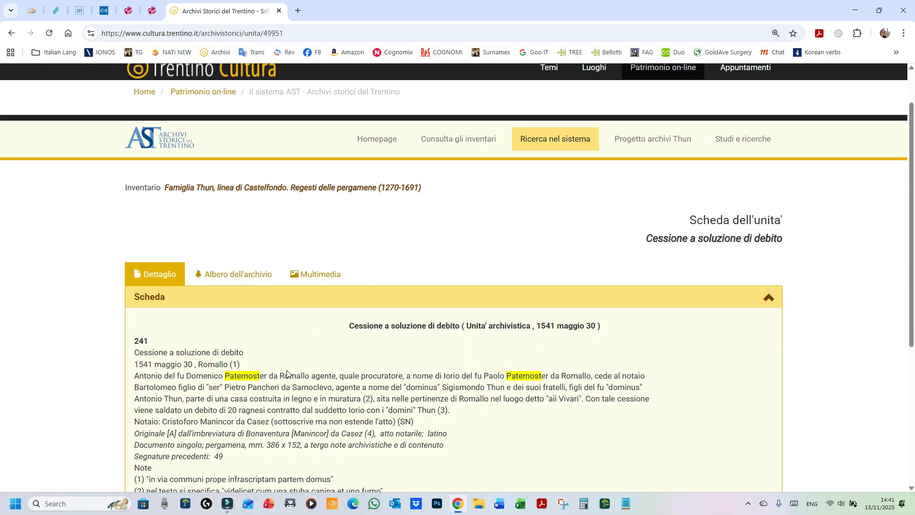
scroll(282, 380, "down", 1)
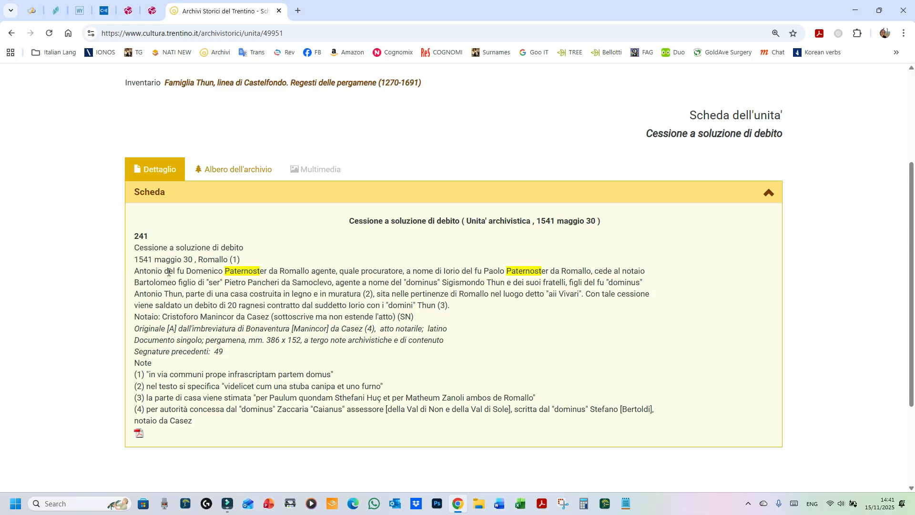
Highlight the place name Romallo, the name of the "ser" from Samoclevo, and the notary's surname in the summary.
double_click(308, 271)
left_click(336, 274)
left_click_drag(235, 286, 313, 284)
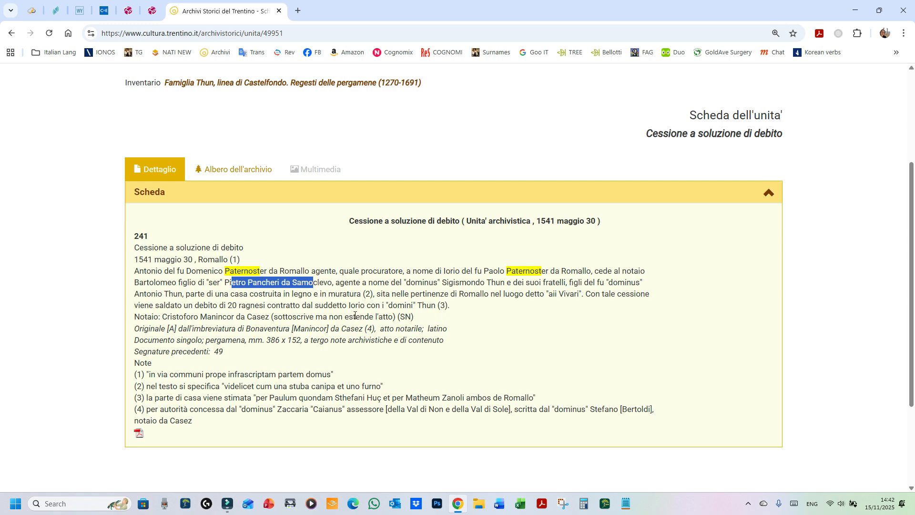
double_click(205, 317)
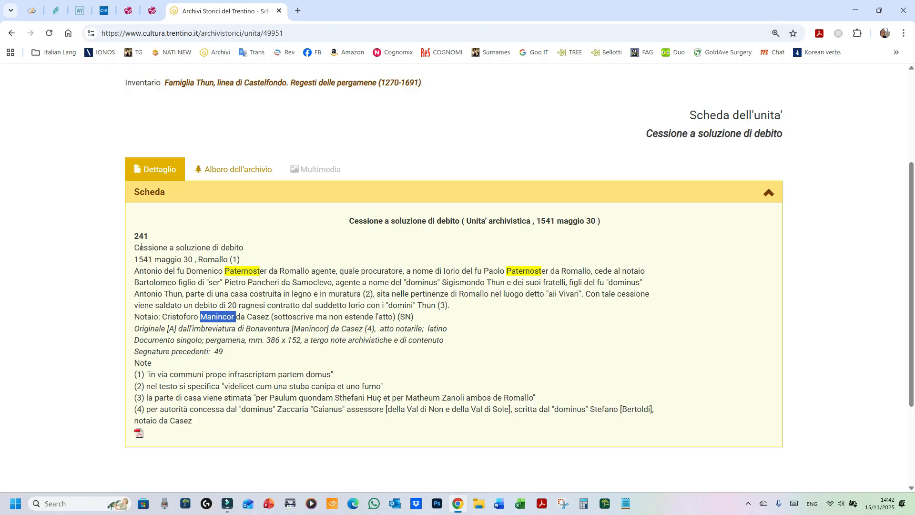
Highlight the record text from number 241 through the Note heading, and select the record's web address.
left_click_drag(135, 242, 315, 365)
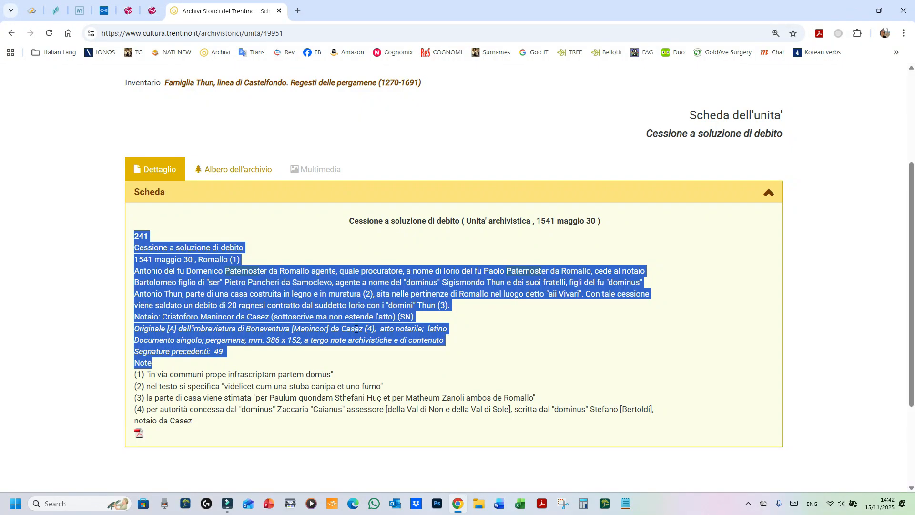
left_click(253, 39)
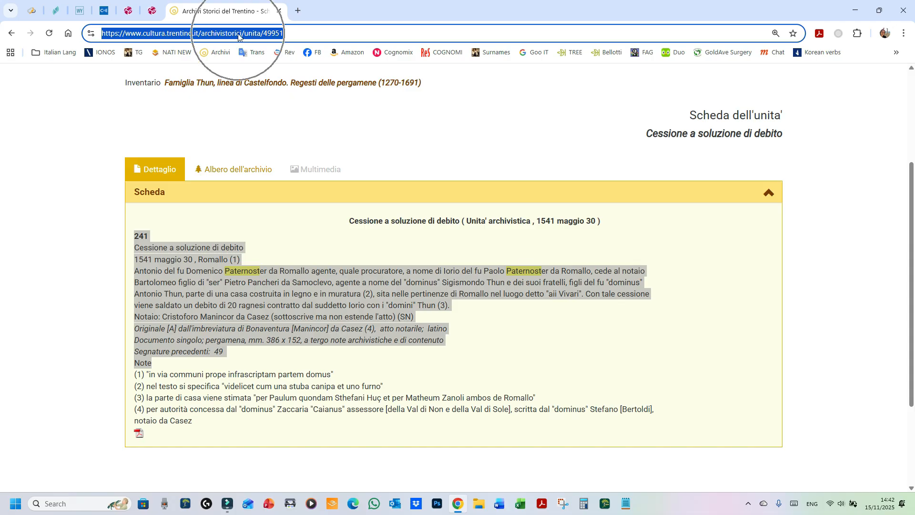
left_click(377, 286)
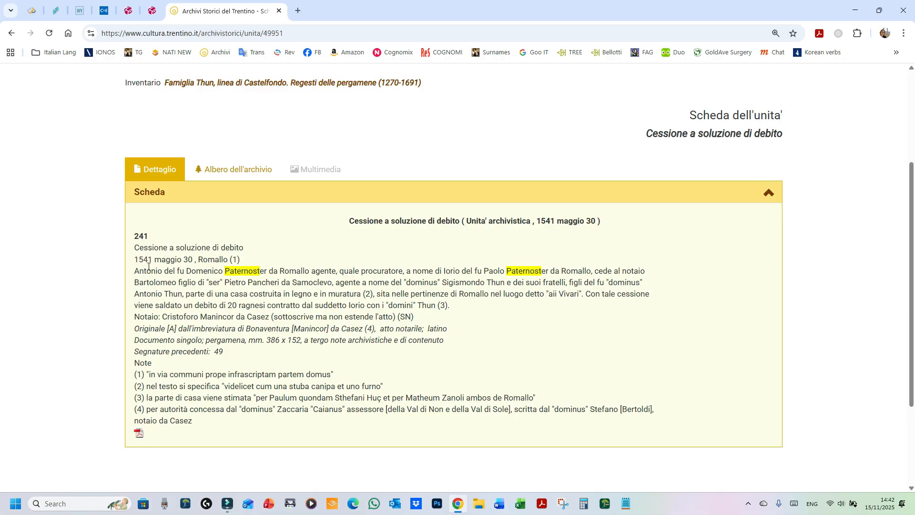
Highlight the record's date, and the text from number 241 through Segnature precedenti.
left_click_drag(132, 261, 170, 260)
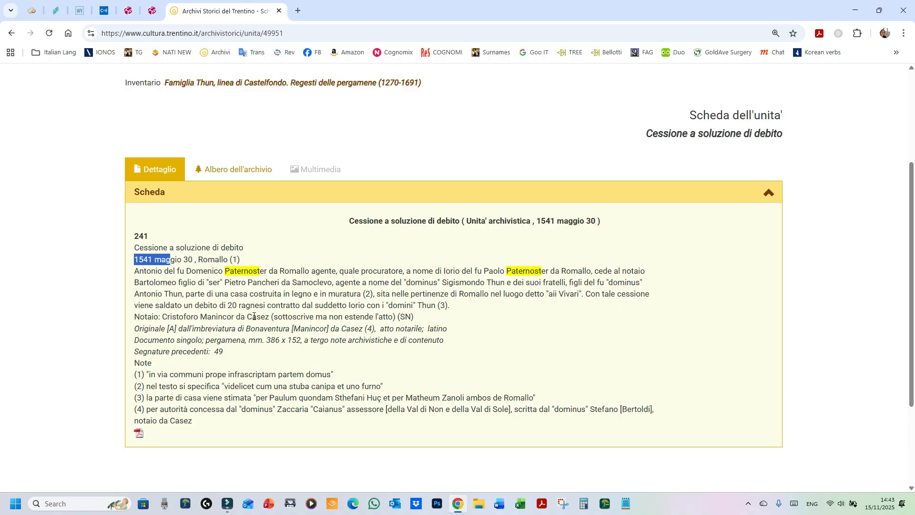
left_click_drag(260, 354, 120, 239)
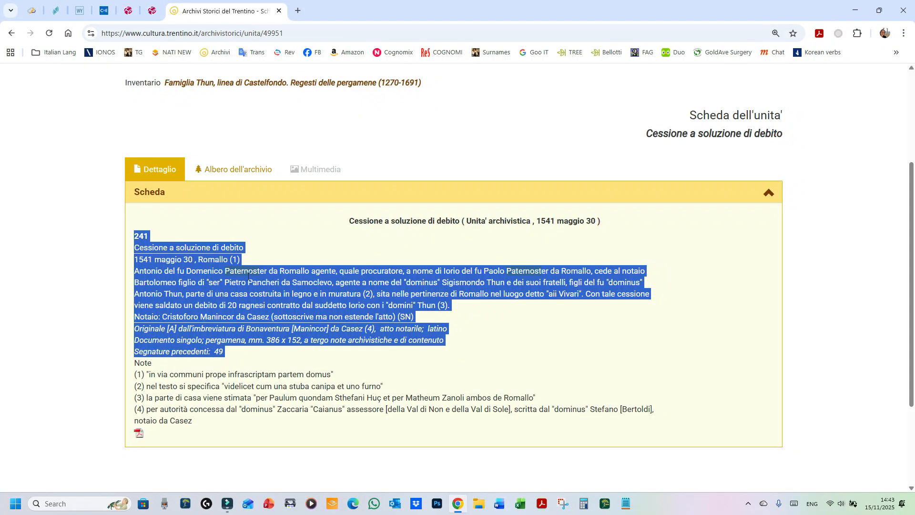
left_click(335, 327)
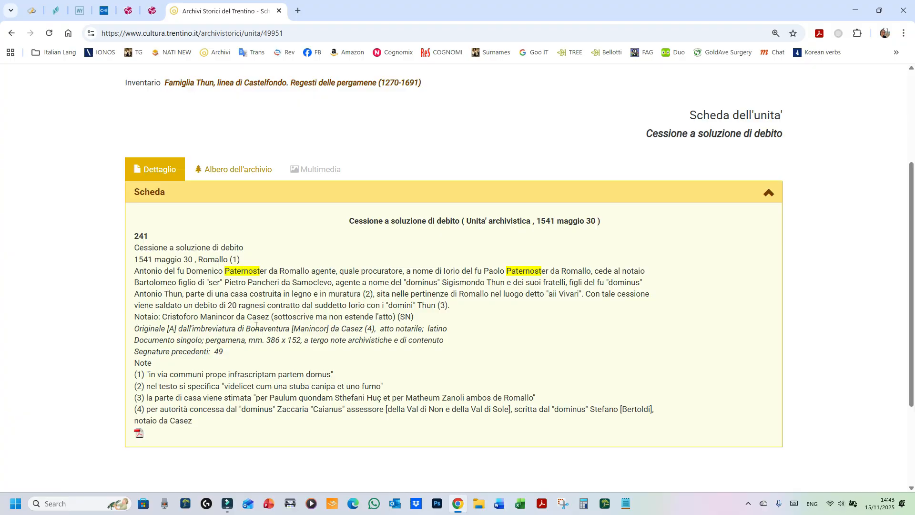
Return from the Cessione a soluzione di debito record to the results list and reopen the search criteria.
left_click(11, 33)
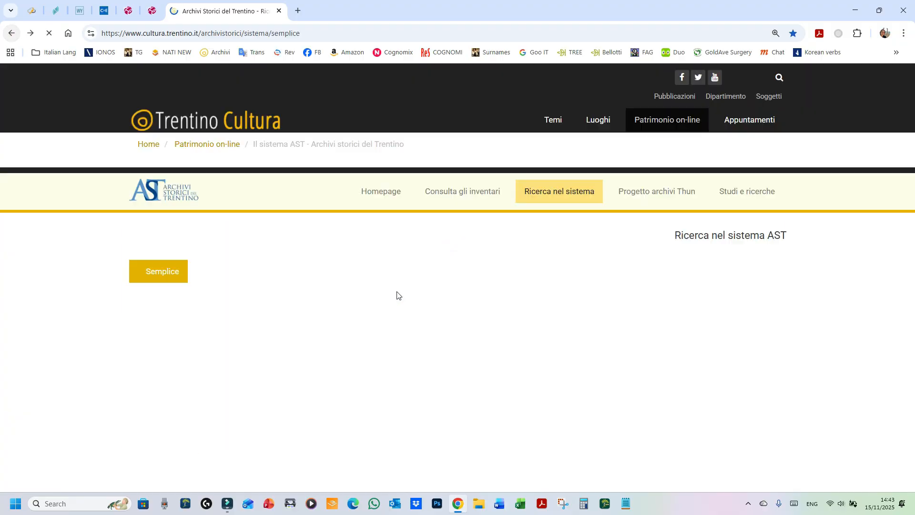
scroll(416, 330, "up", 2)
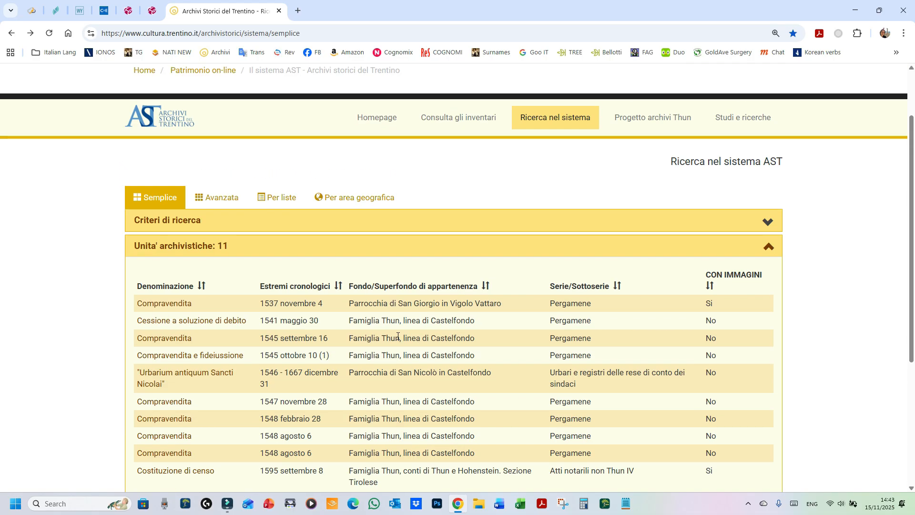
left_click(165, 224)
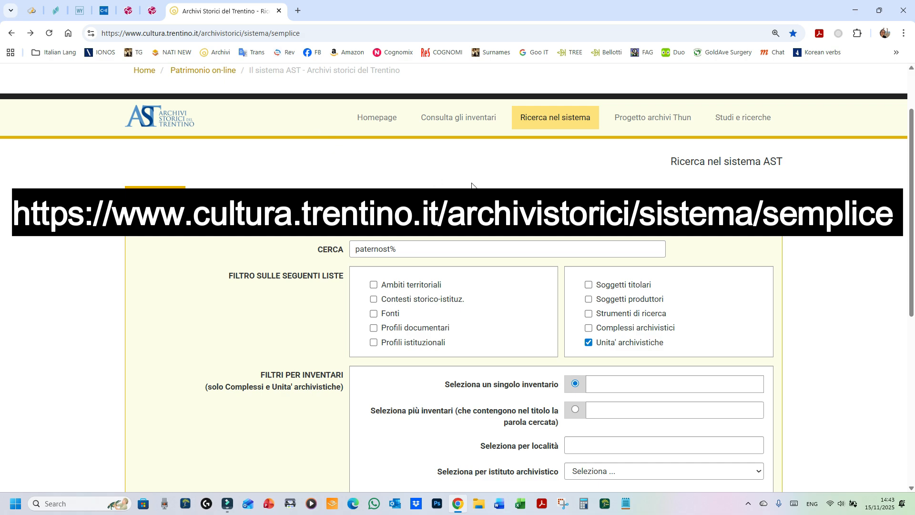
Review the search form's term, list filters, inventory filters, online-image filter, and start and end date filters.
scroll(389, 262, "down", 2)
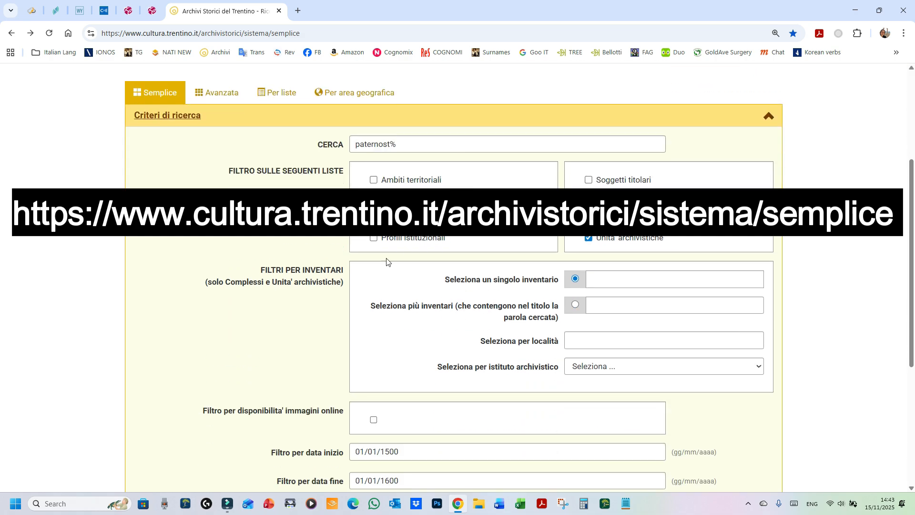
scroll(243, 289, "down", 1)
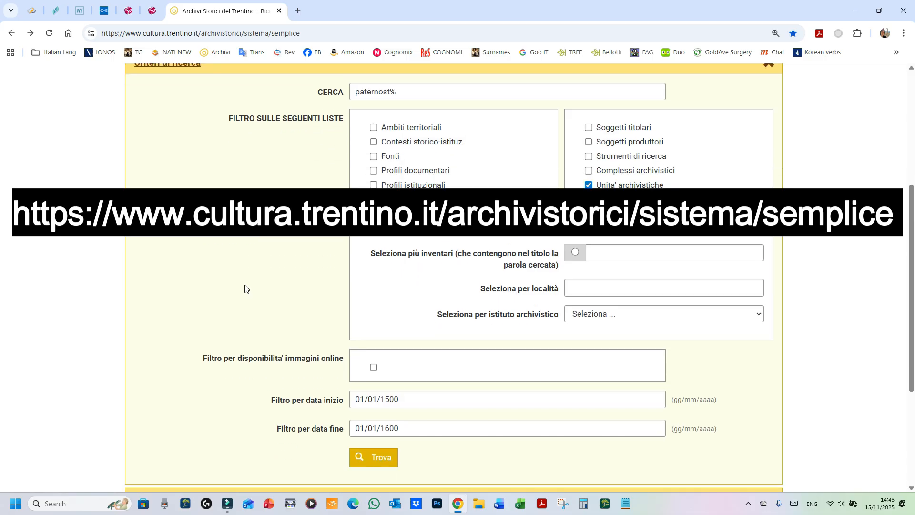
scroll(249, 281, "up", 2)
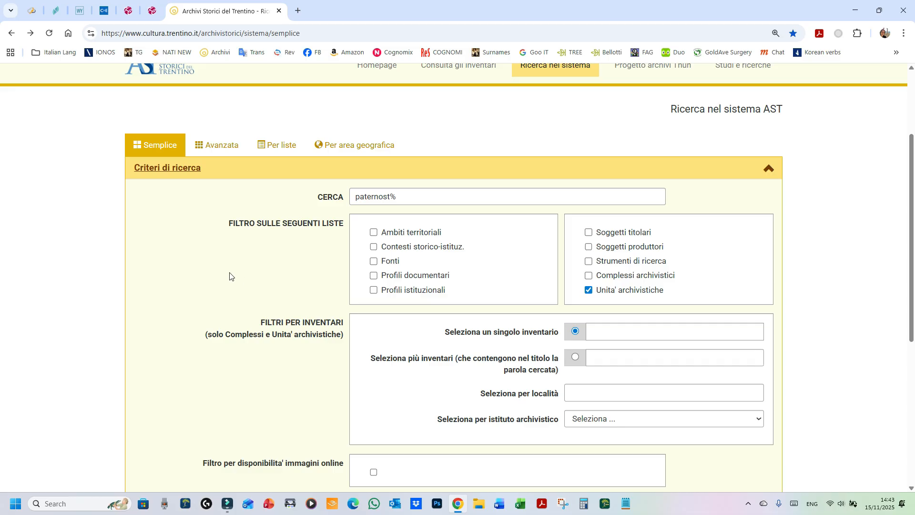
scroll(226, 272, "down", 2)
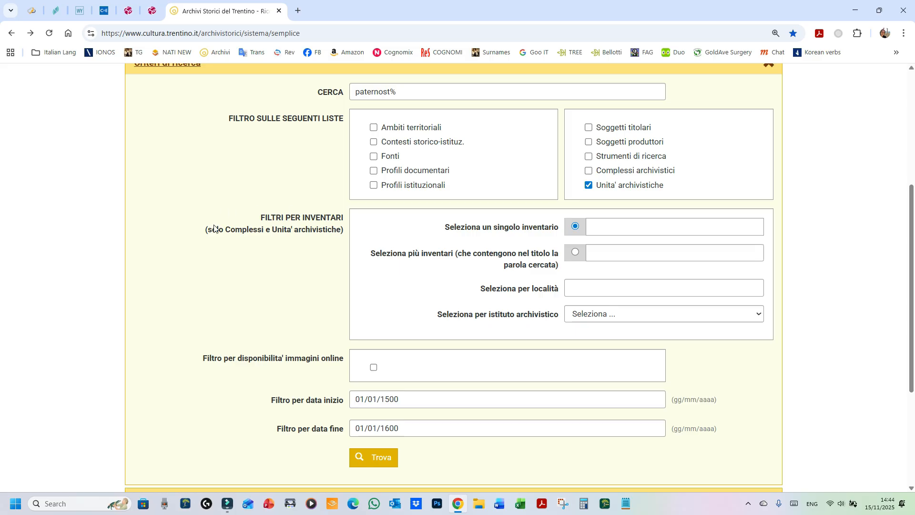
scroll(234, 272, "up", 2)
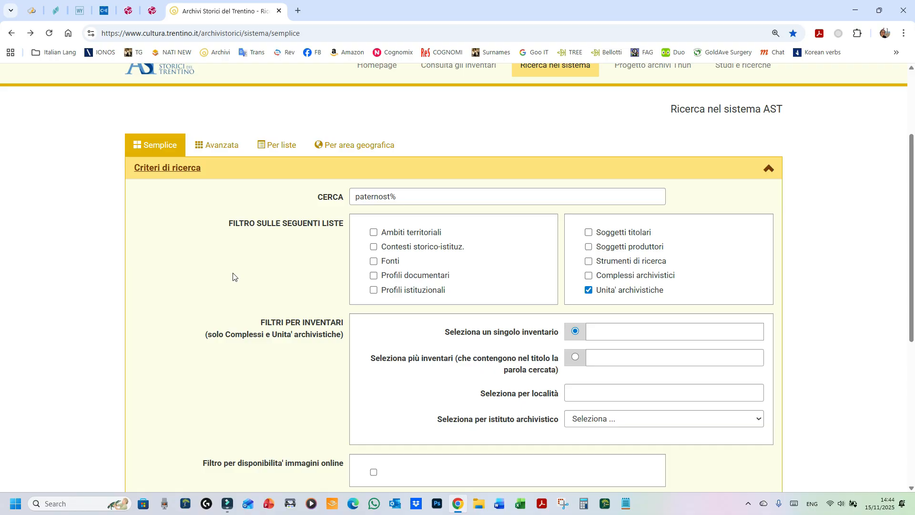
scroll(234, 277, "down", 4)
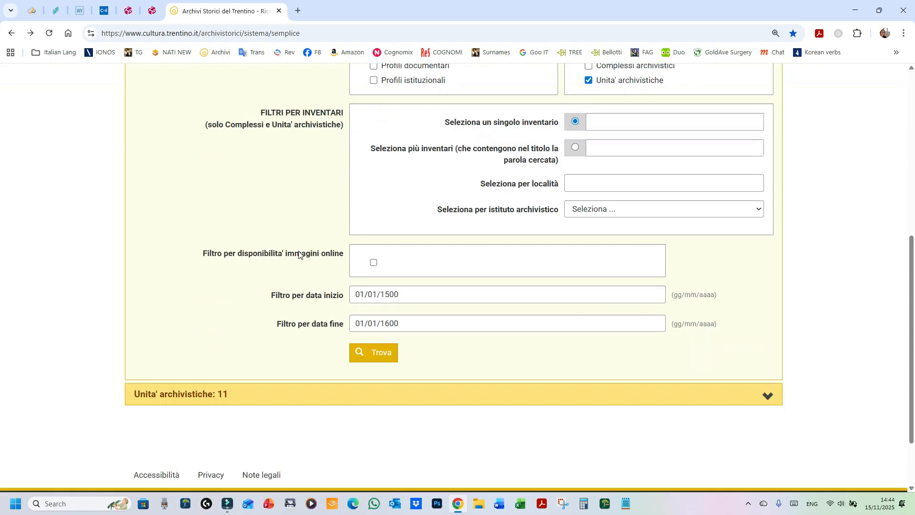
left_click(410, 298)
scroll(410, 298, "up", 2)
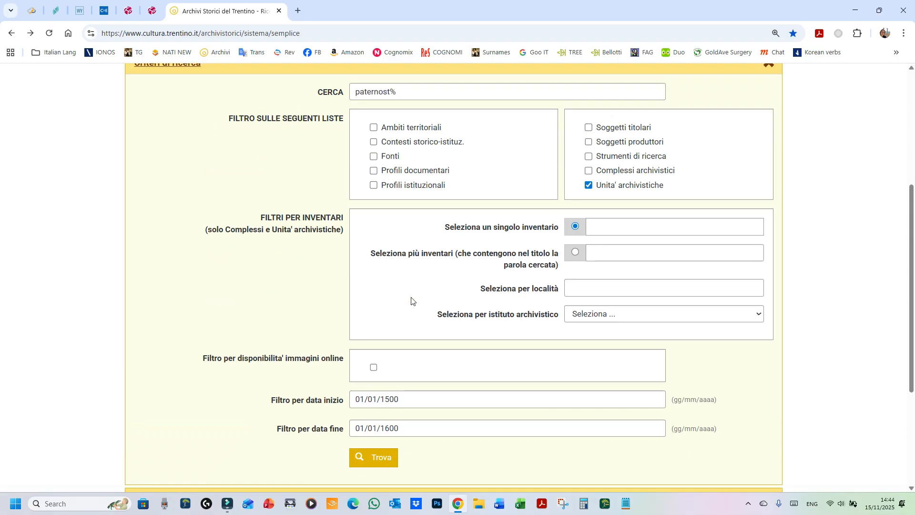
scroll(412, 300, "up", 2)
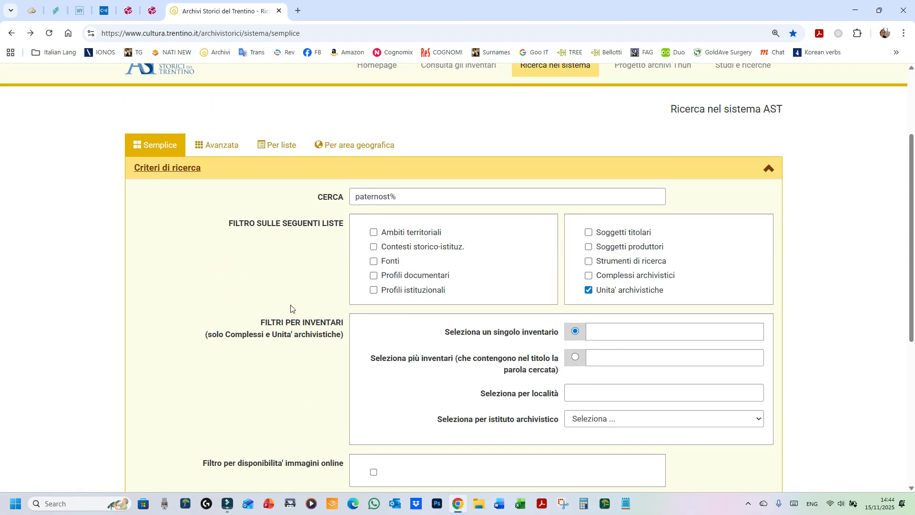